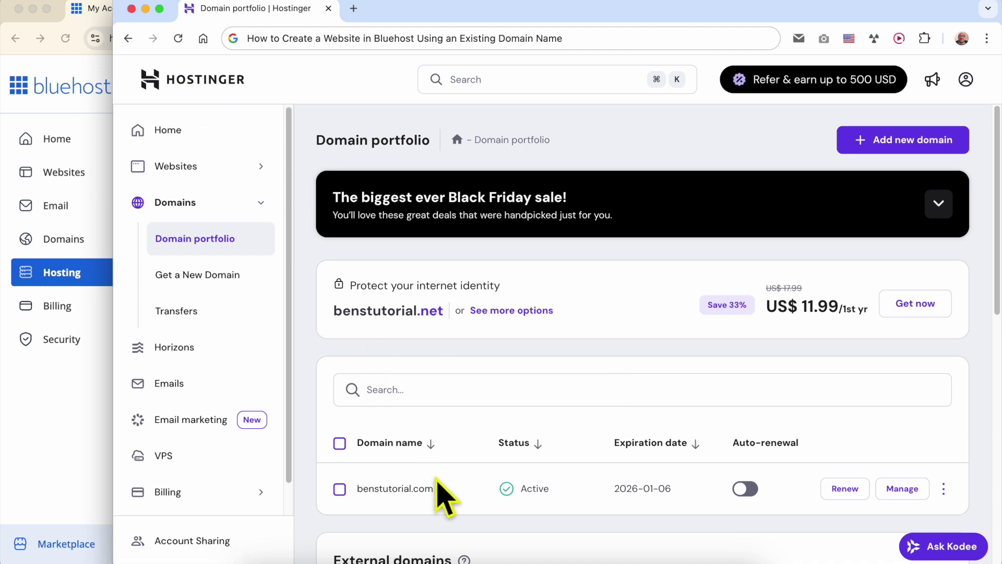
Copy the domain name benstutorial.com from the Hostinger domain portfolio
{"action": "left_click_drag", "start_coordinate": [439, 493], "coordinate": [356, 490]}
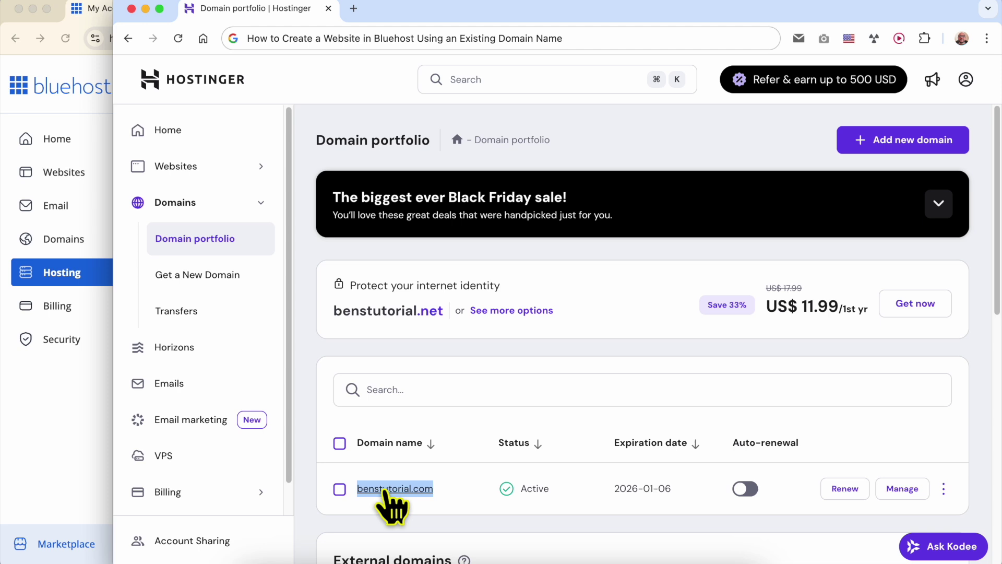
{"action": "right_click", "coordinate": [375, 490]}
{"action": "left_click", "coordinate": [430, 347]}
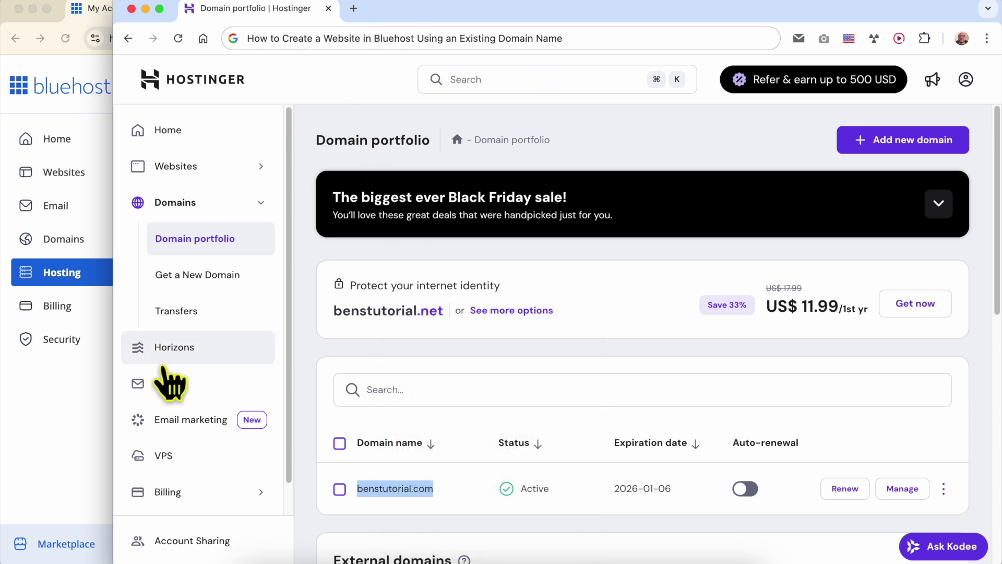
Switch to Bluehost and start adding a website with the site type Other (empty environment)
{"action": "left_click", "coordinate": [94, 430]}
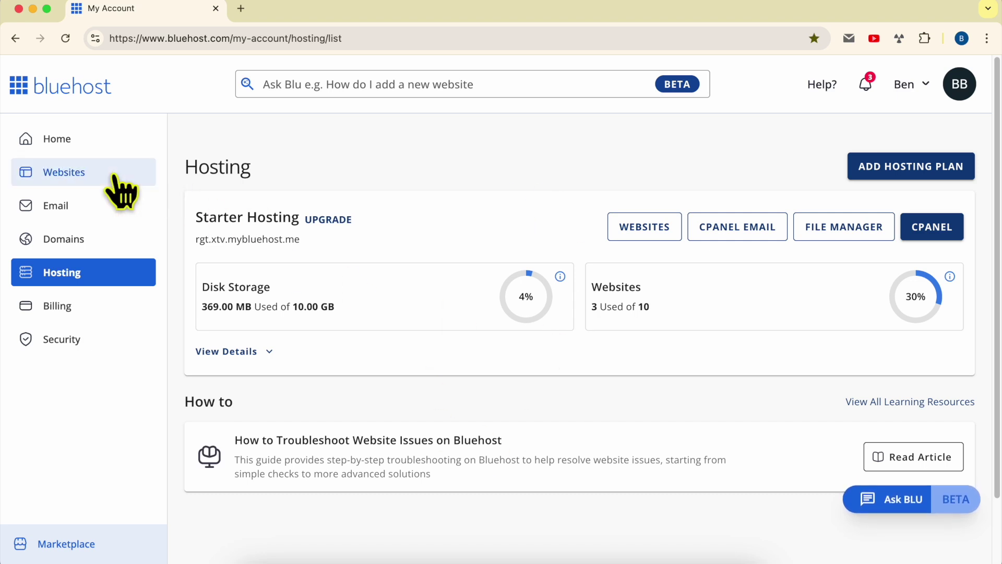
{"action": "left_click", "coordinate": [121, 193]}
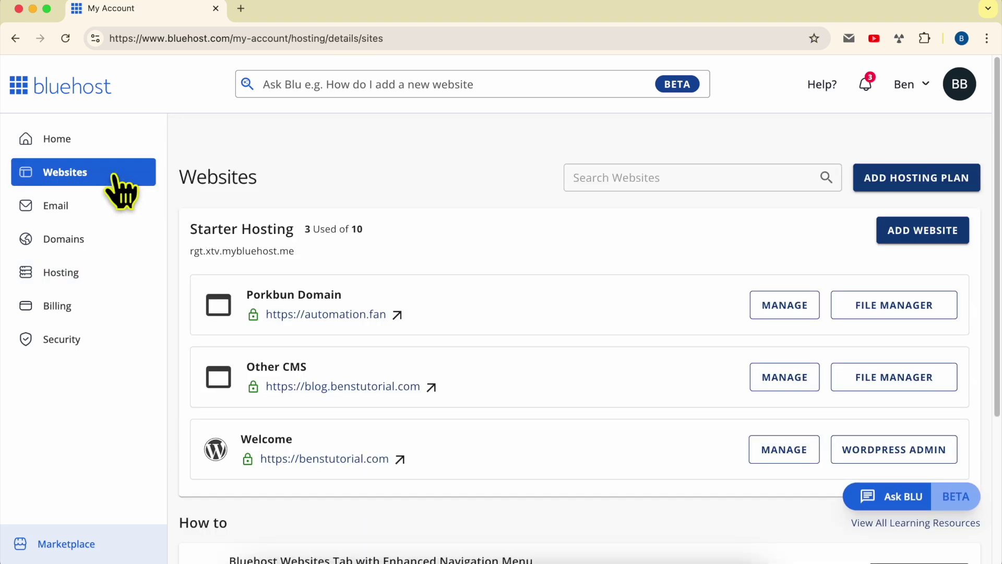
{"action": "left_click", "coordinate": [917, 234]}
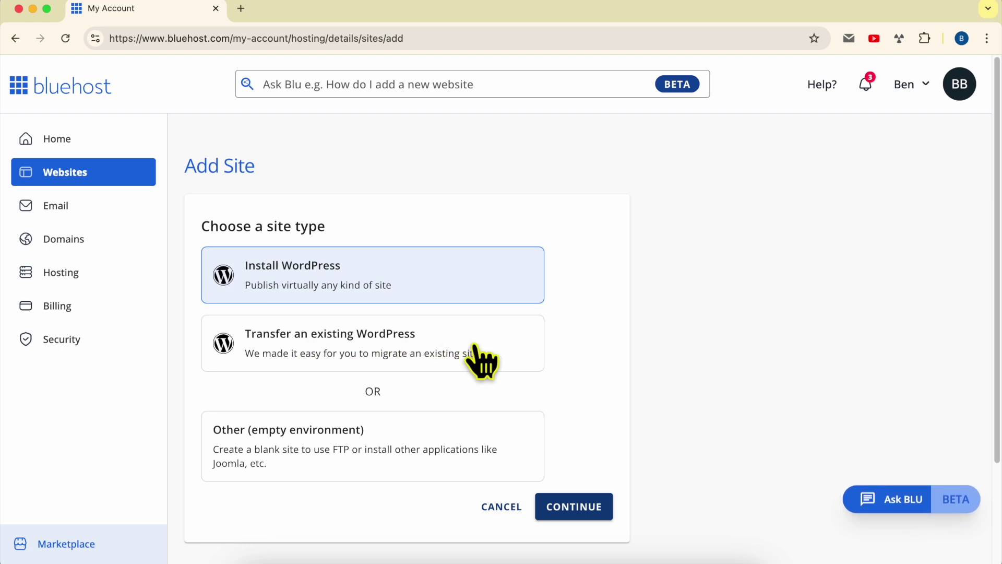
{"action": "left_click", "coordinate": [357, 440]}
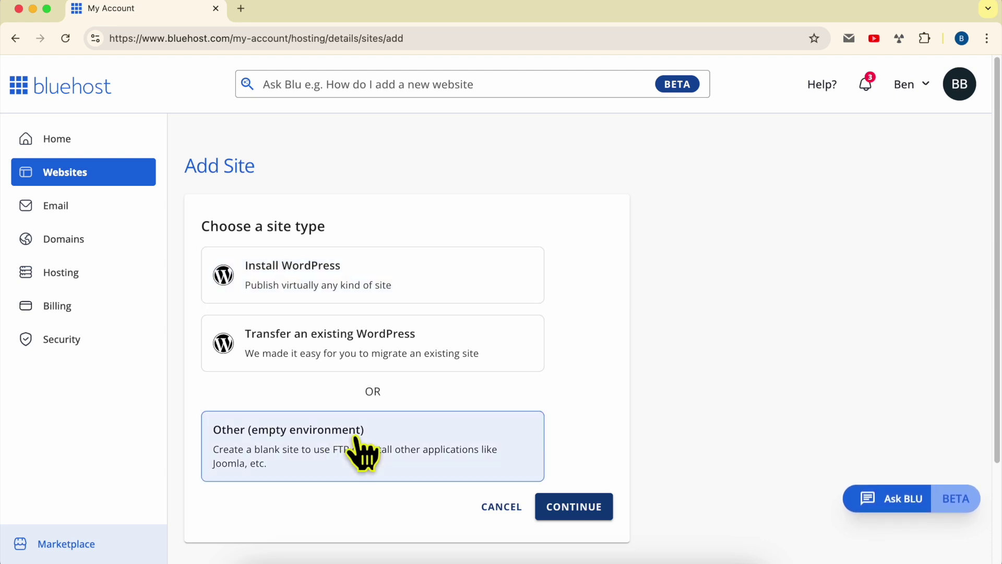
{"action": "left_click", "coordinate": [595, 512]}
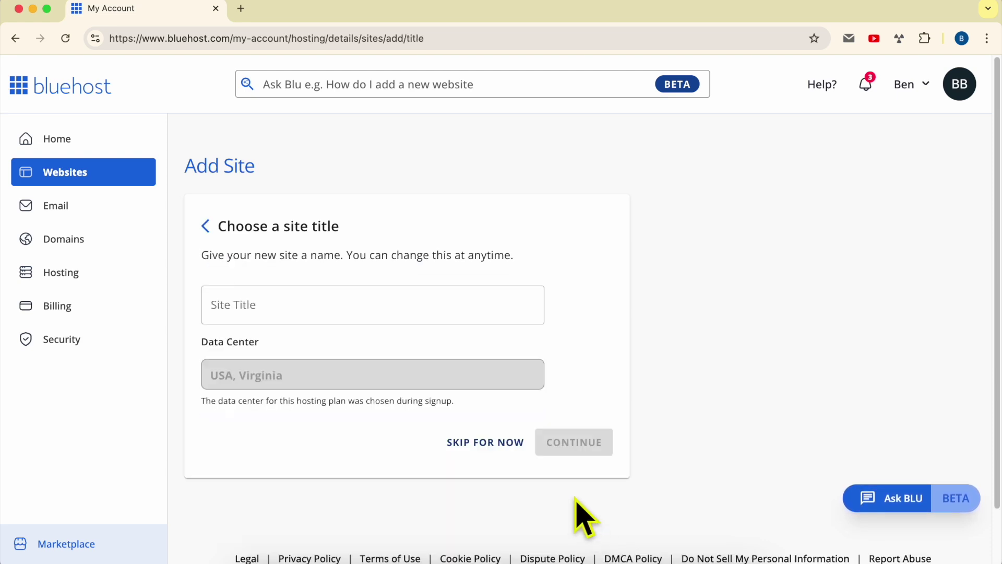
Give the new site the title "Hostinger Domain Site" and continue to the domain connection
{"action": "left_click", "coordinate": [277, 303]}
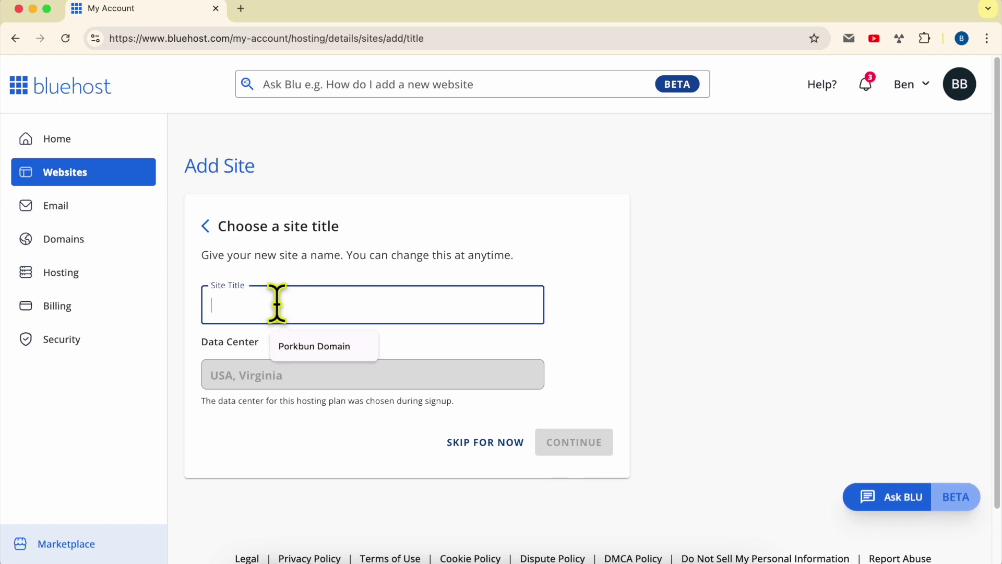
{"action": "type", "text": "Hostinger Domain Site"}
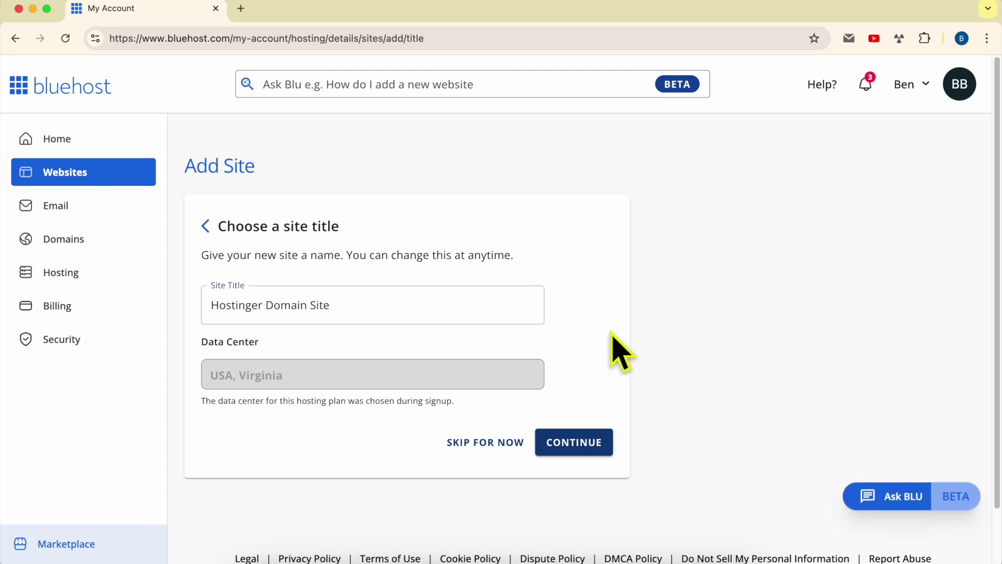
{"action": "left_click", "coordinate": [591, 447]}
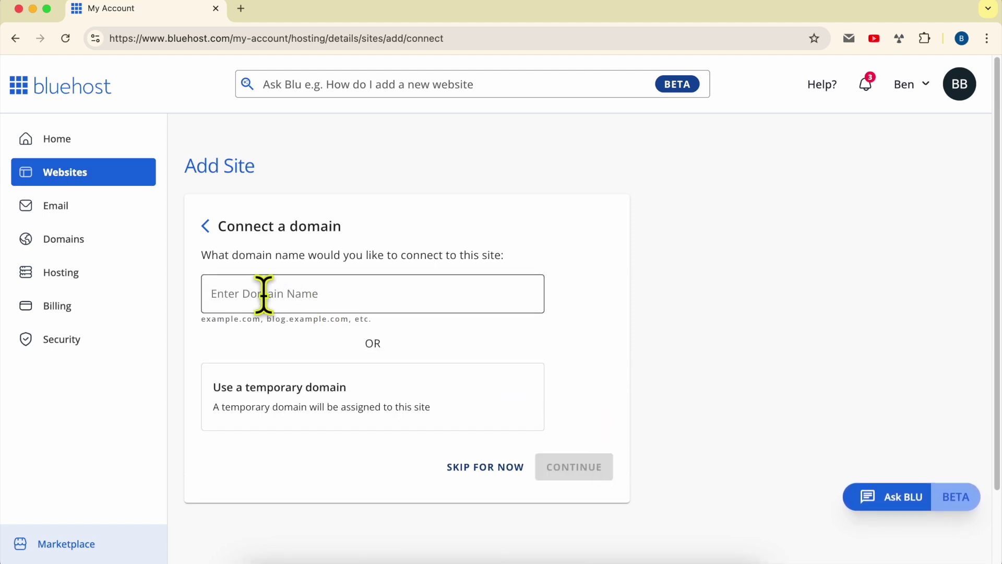
Connect the domain benstutorial.com to the new site and start its installation
{"action": "left_click", "coordinate": [282, 292]}
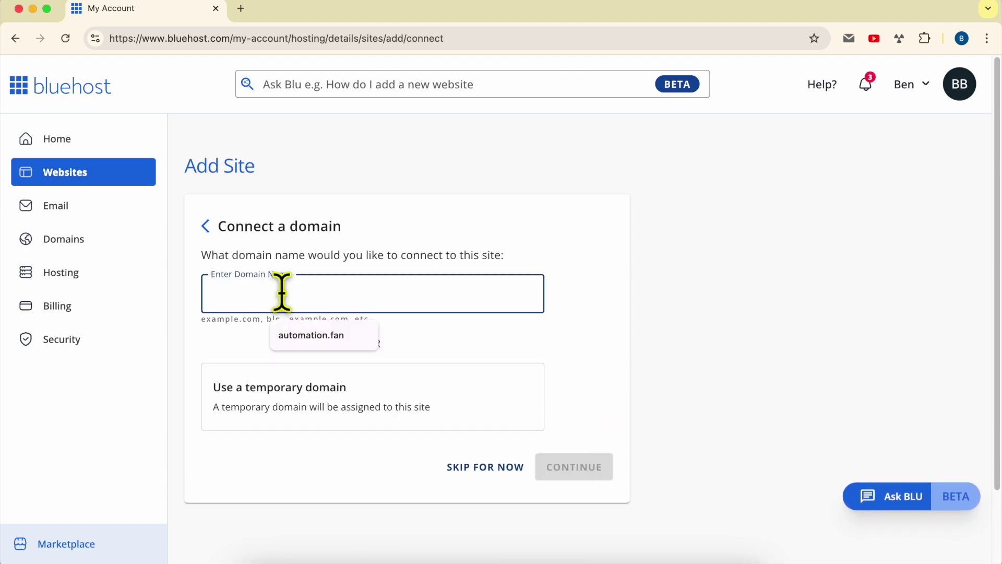
{"action": "type", "text": "benstutorial.com"}
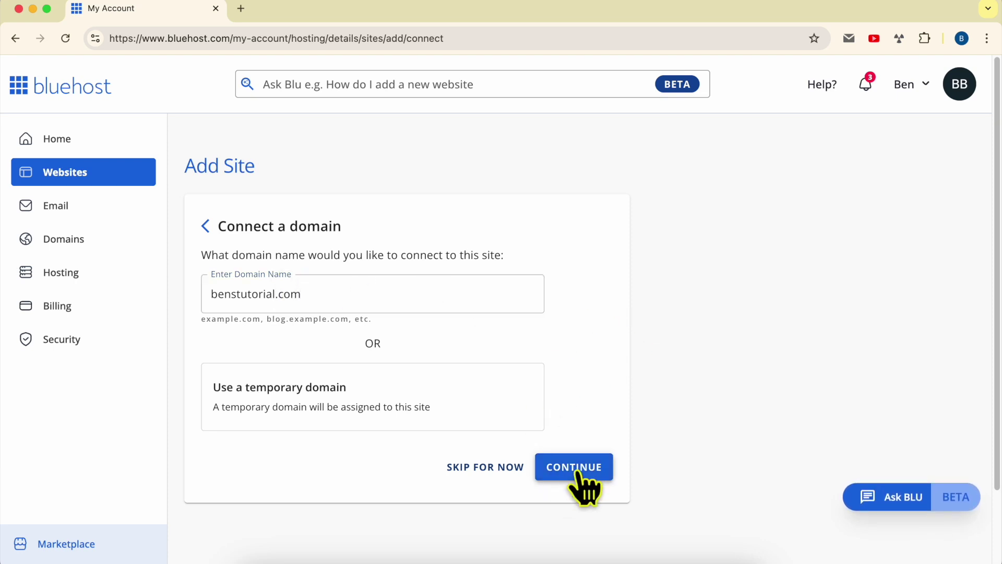
{"action": "left_click", "coordinate": [584, 486]}
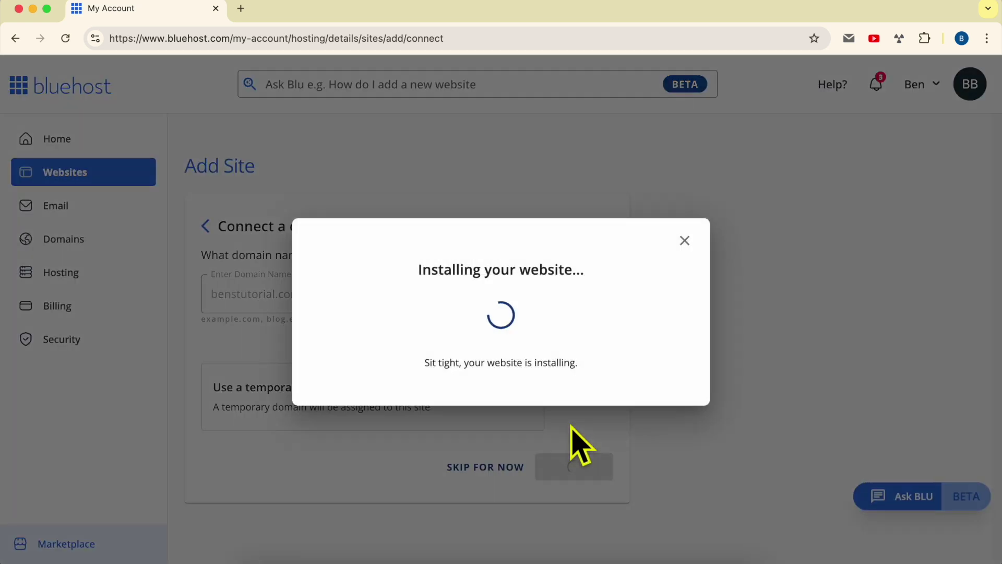
{"action": "left_click_drag", "start_coordinate": [388, 295], "coordinate": [637, 371]}
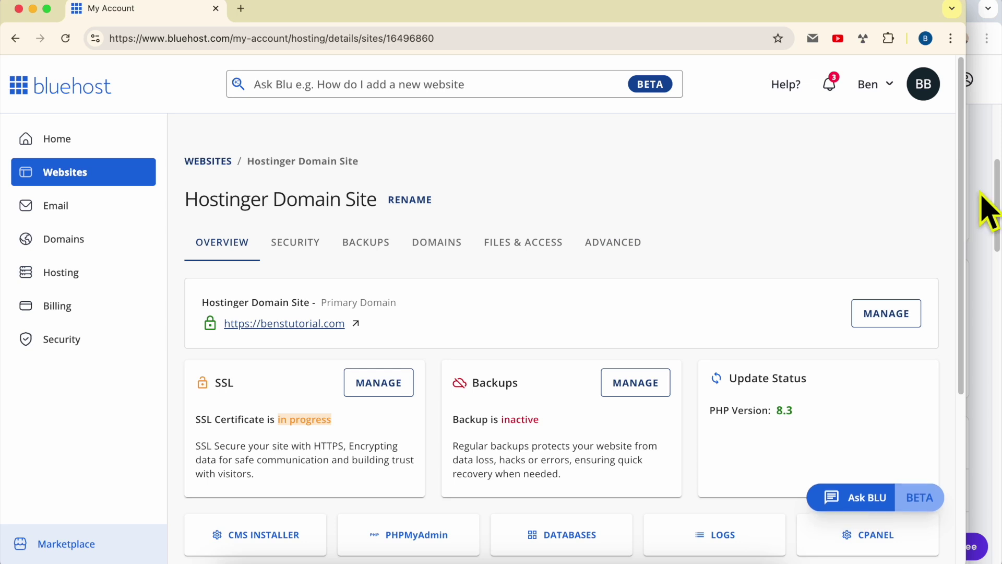
Switch to Hostinger and open the DNS / Nameservers settings of benstutorial.com from the domain portfolio
{"action": "left_click", "coordinate": [985, 208]}
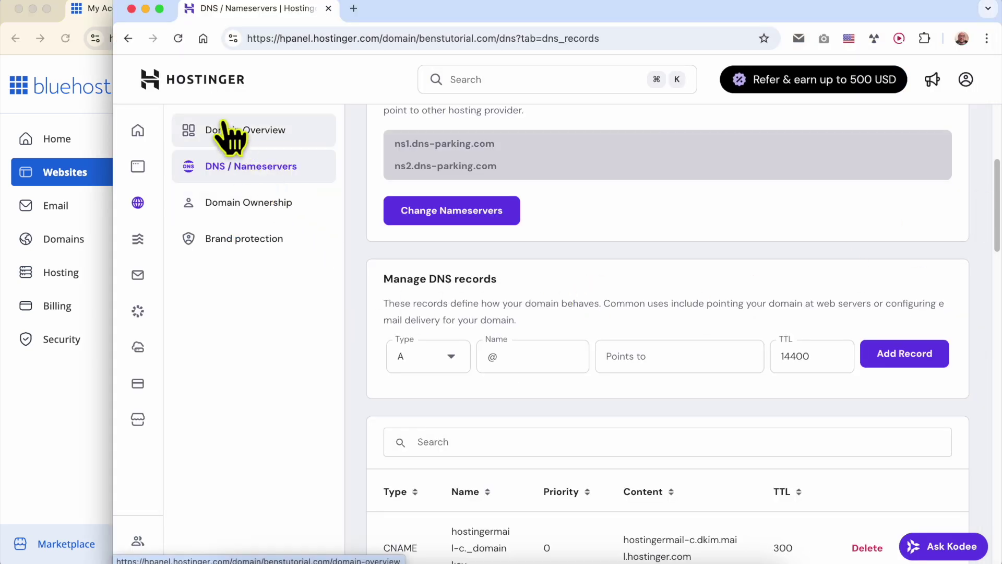
{"action": "mouse_move", "coordinate": [137, 208]}
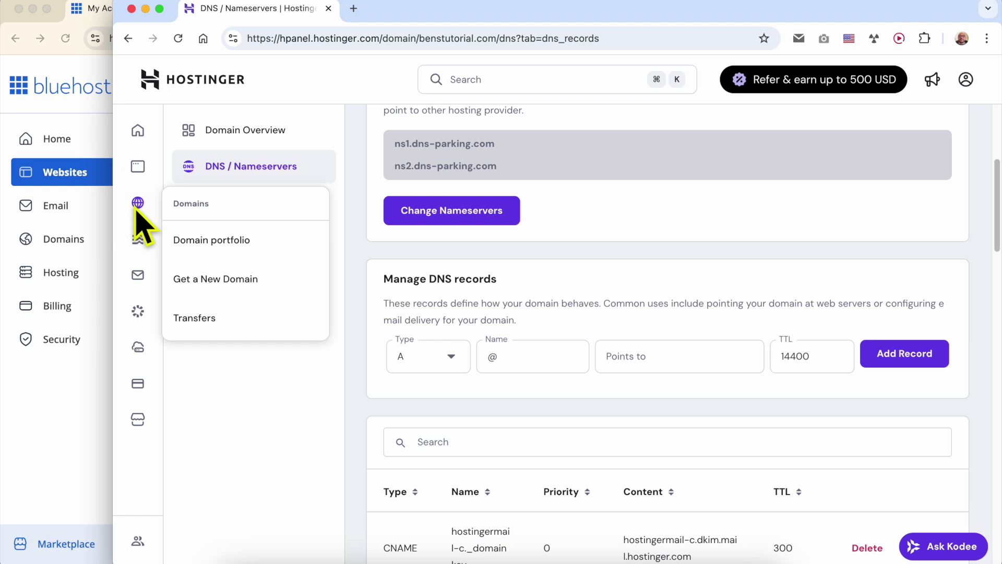
{"action": "left_click", "coordinate": [213, 240]}
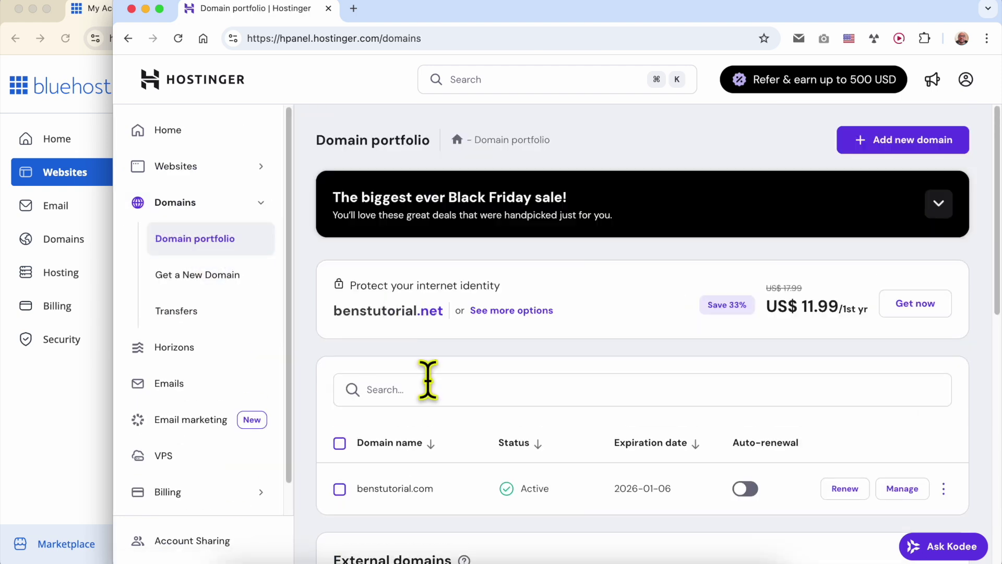
{"action": "double_click", "coordinate": [445, 496]}
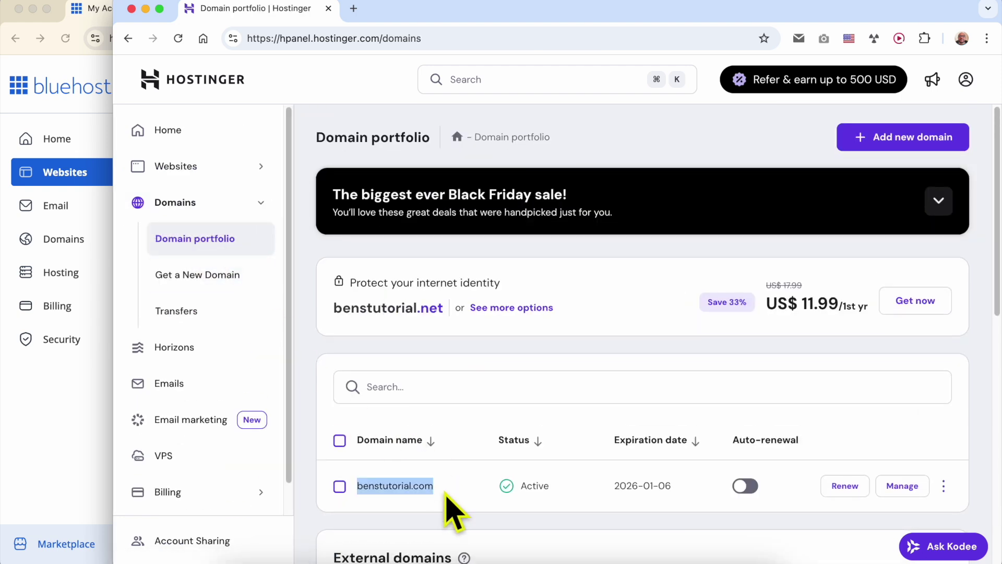
{"action": "left_click", "coordinate": [925, 493]}
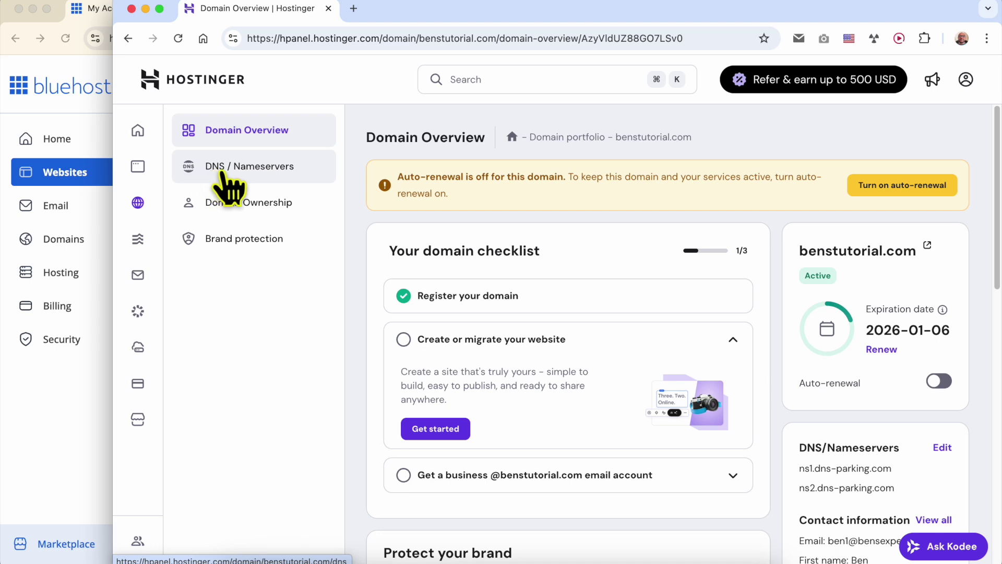
{"action": "left_click", "coordinate": [243, 168]}
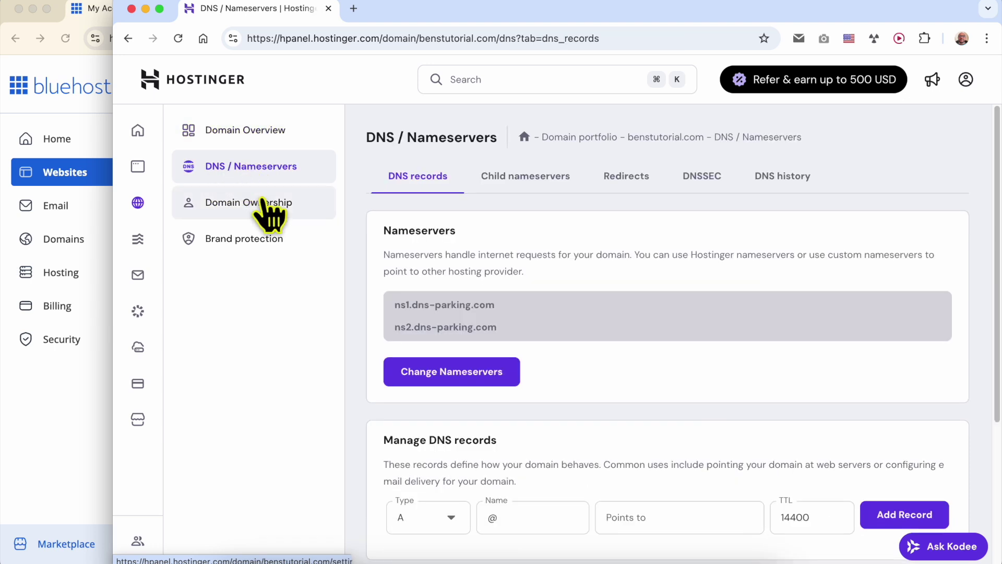
{"action": "double_click", "coordinate": [420, 228]}
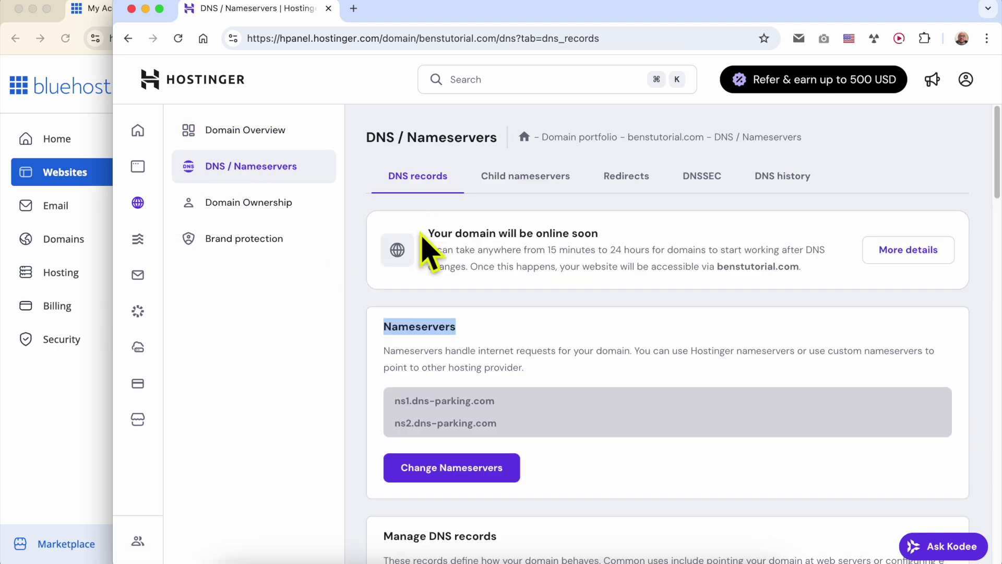
Open the nameservers of benstutorial.com for editing and select the Change nameservers option
{"action": "left_click", "coordinate": [443, 469]}
{"action": "scroll", "coordinate": [477, 396], "scroll_direction": "down", "scroll_amount": 1}
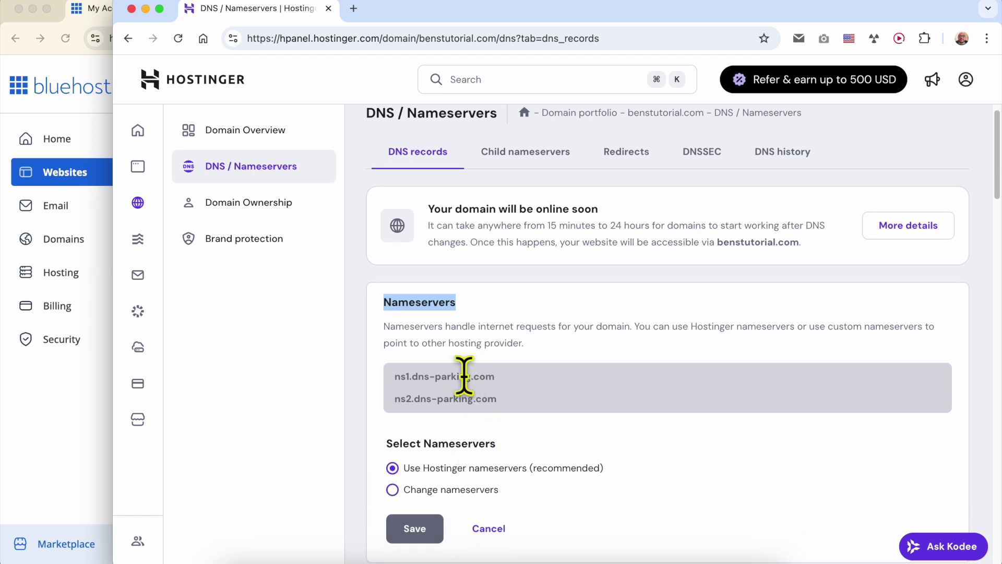
{"action": "triple_click", "coordinate": [410, 371]}
{"action": "left_click", "coordinate": [456, 395]}
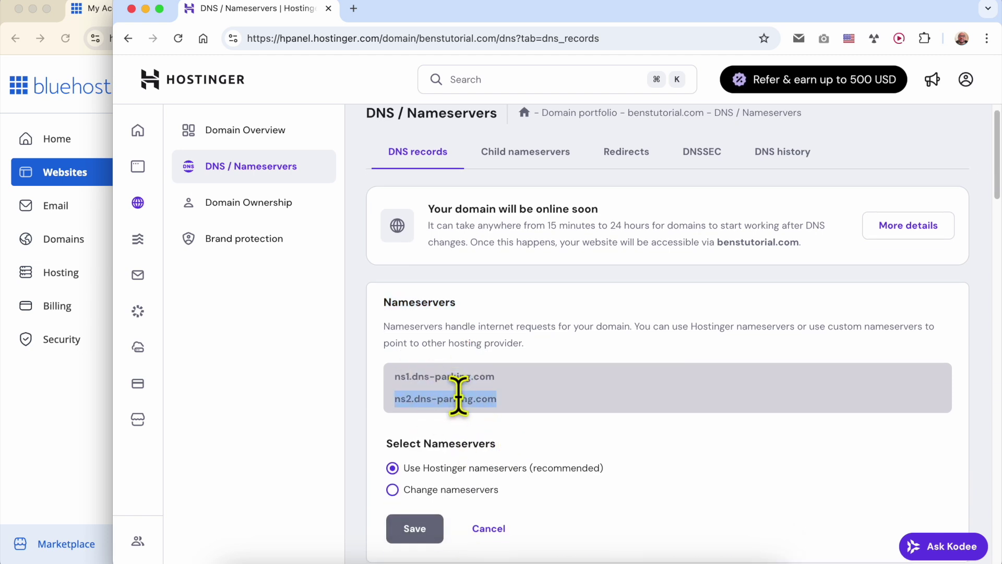
{"action": "triple_click", "coordinate": [453, 375]}
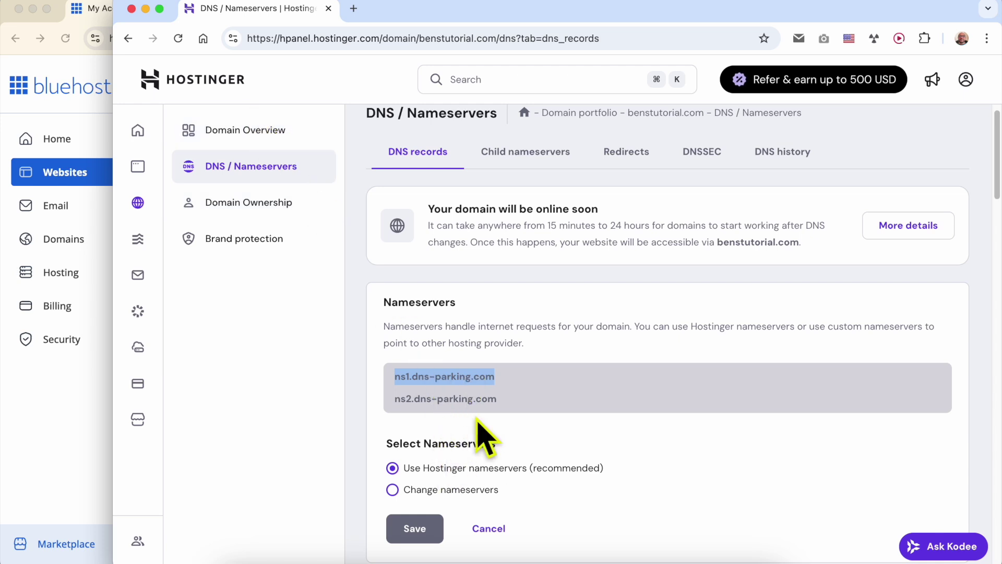
{"action": "left_click", "coordinate": [421, 491]}
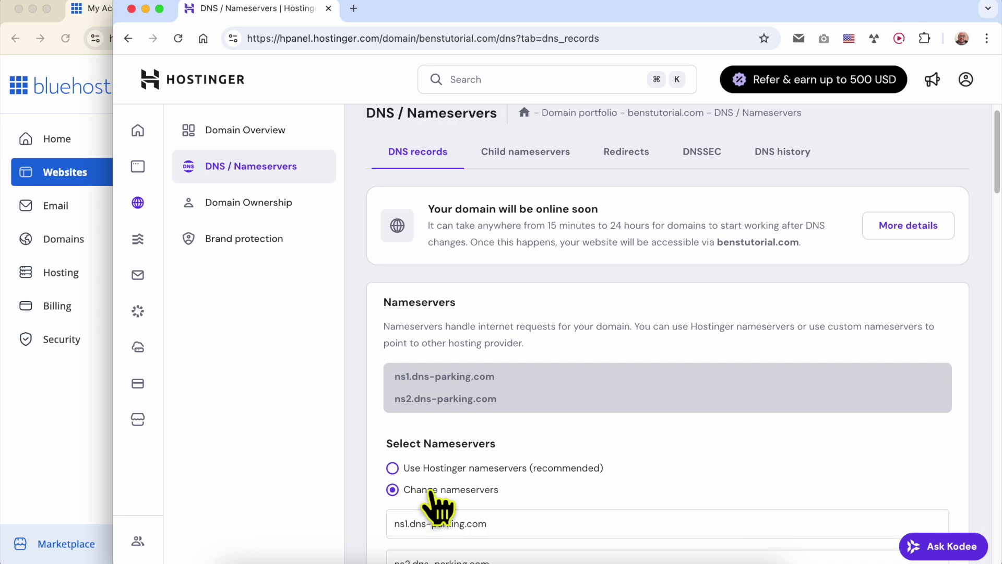
Clear the existing Nameserver 1 and Nameserver 2 entries
{"action": "scroll", "coordinate": [428, 509], "scroll_direction": "down", "scroll_amount": 2}
{"action": "triple_click", "coordinate": [515, 421]}
{"action": "key", "text": "BackSpace"}
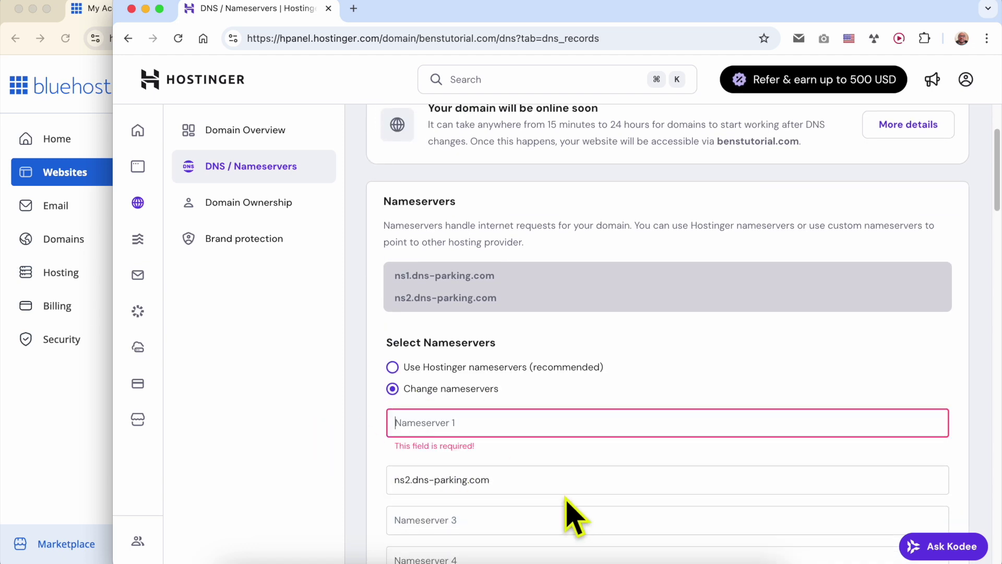
{"action": "triple_click", "coordinate": [553, 481]}
{"action": "key", "text": "BackSpace"}
Set Nameserver 1 to ns1.bluehost.com and Nameserver 2 to ns2.bluehost.com, and save the nameserver change
{"action": "left_click", "coordinate": [480, 421]}
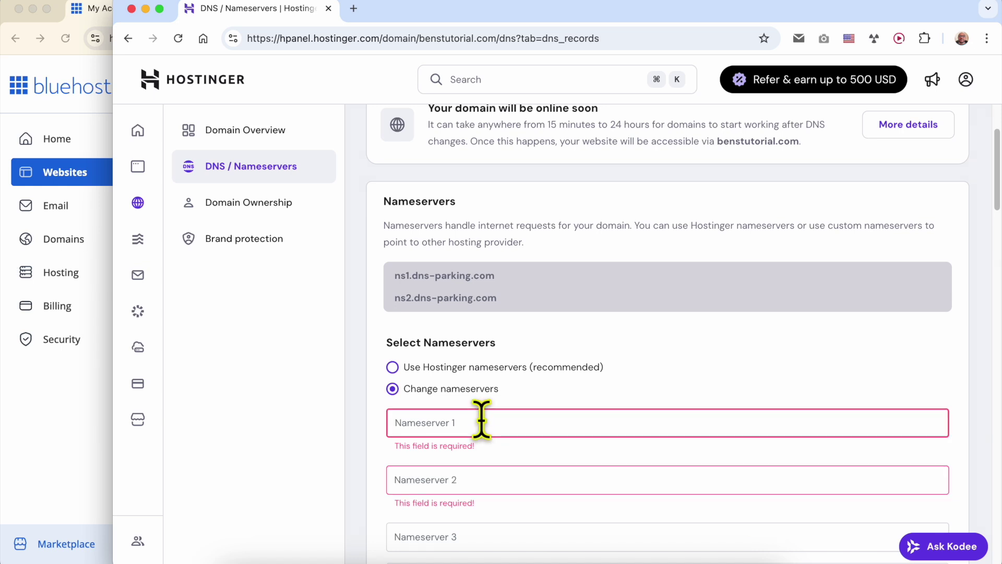
{"action": "scroll", "coordinate": [481, 420], "scroll_direction": "up", "scroll_amount": 5}
{"action": "scroll", "coordinate": [481, 420], "scroll_direction": "down", "scroll_amount": 3}
{"action": "type", "text": "n"}
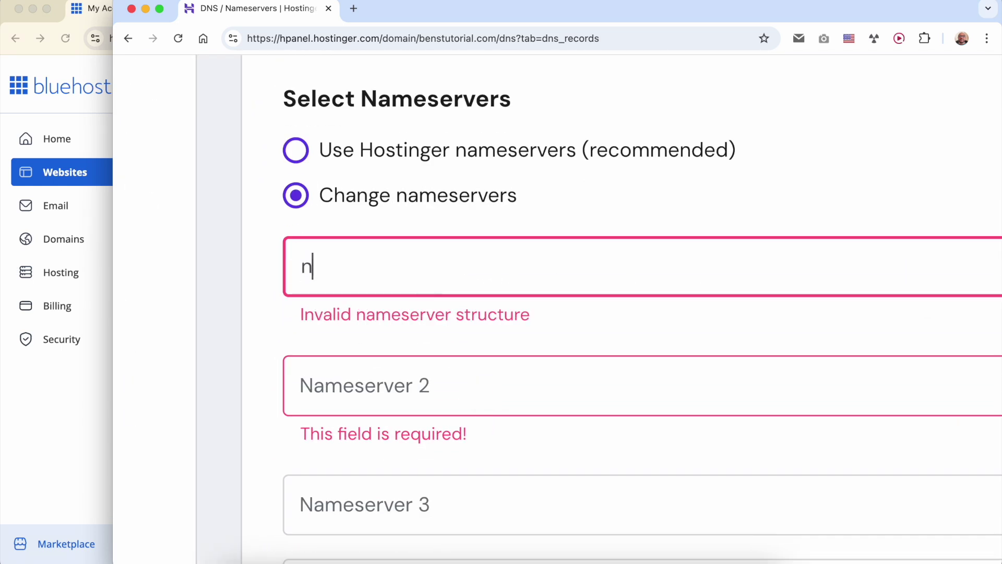
{"action": "type", "text": "s1.bluehost.com"}
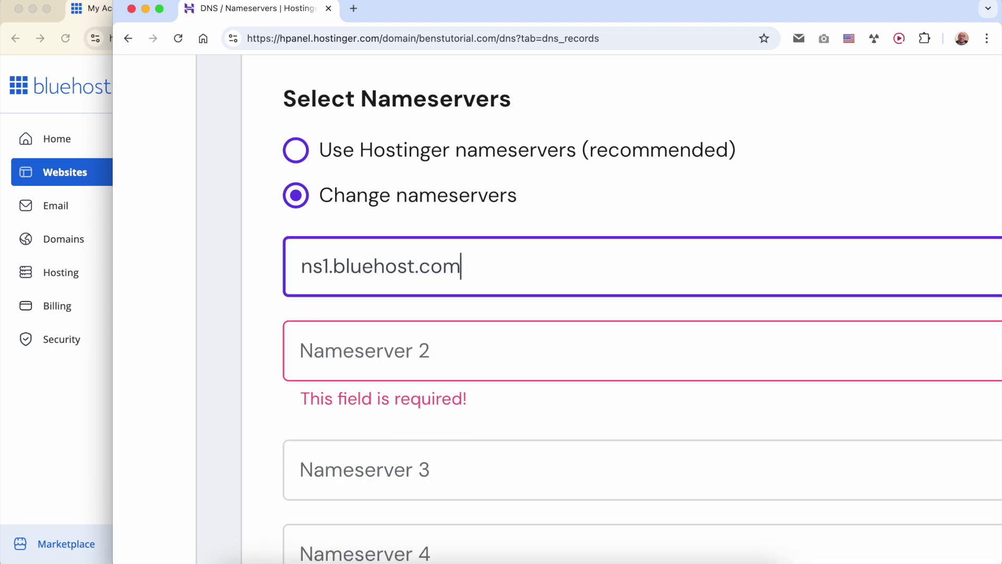
{"action": "key", "text": "Tab"}
{"action": "type", "text": "ns"}
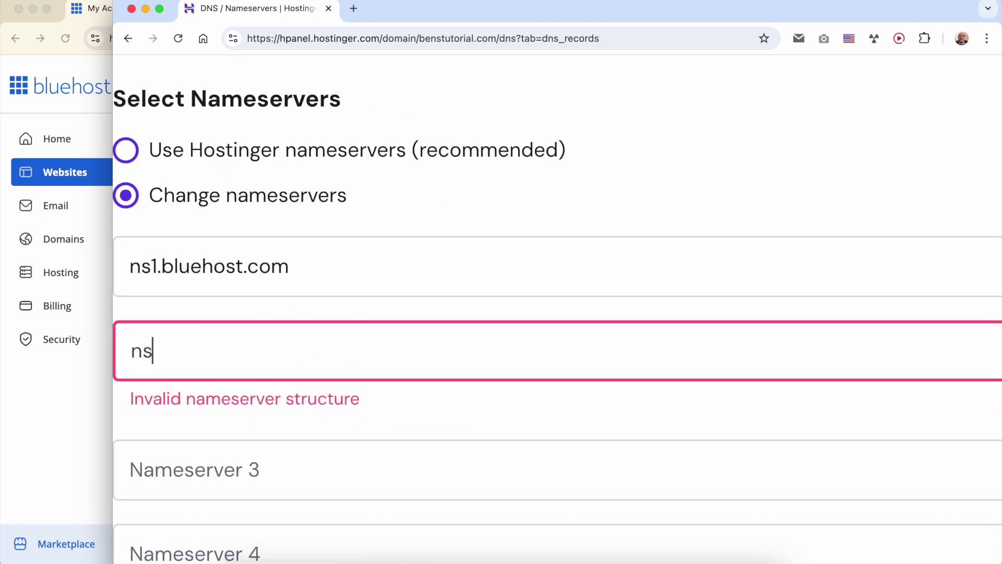
{"action": "type", "text": "2.bluehost.com"}
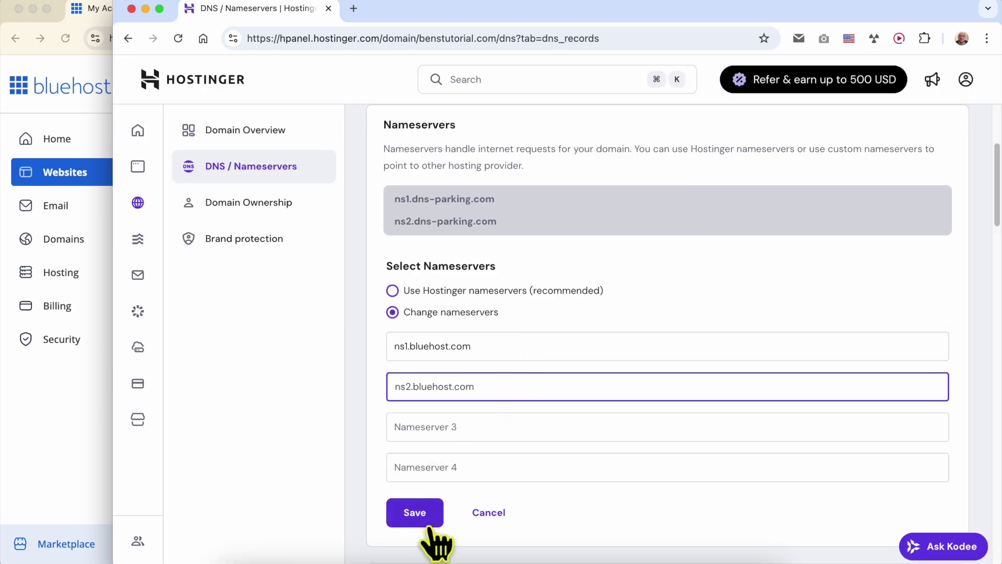
{"action": "left_click", "coordinate": [424, 521]}
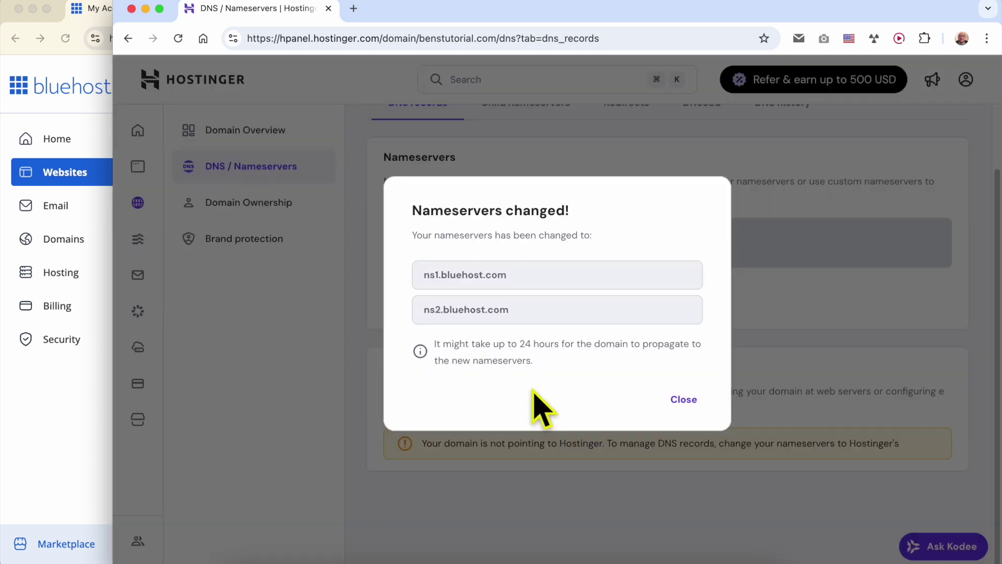
Review the new nameservers and the propagation note in the nameserver change confirmation
{"action": "left_click_drag", "start_coordinate": [420, 211], "coordinate": [600, 231]}
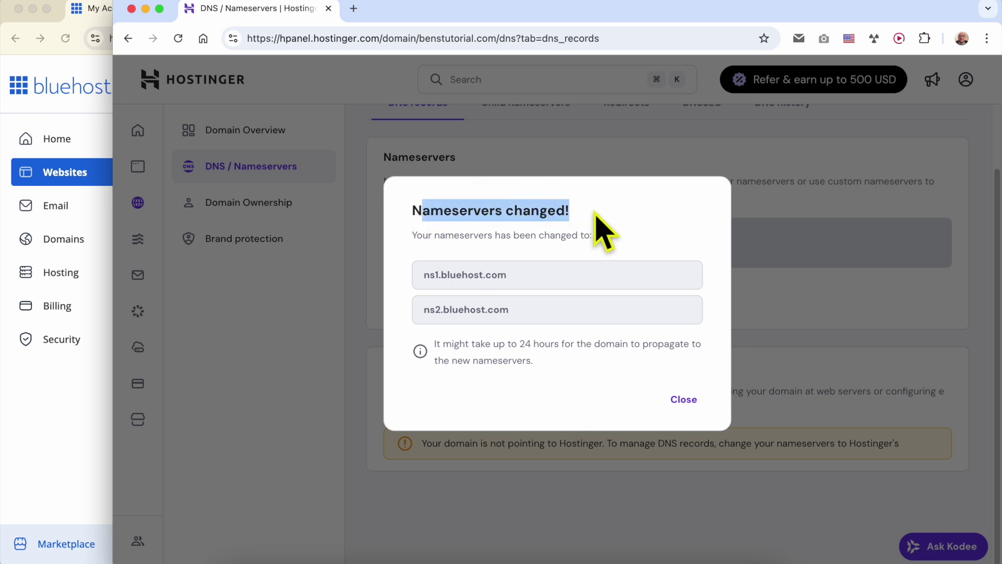
{"action": "left_click_drag", "start_coordinate": [423, 276], "coordinate": [528, 291]}
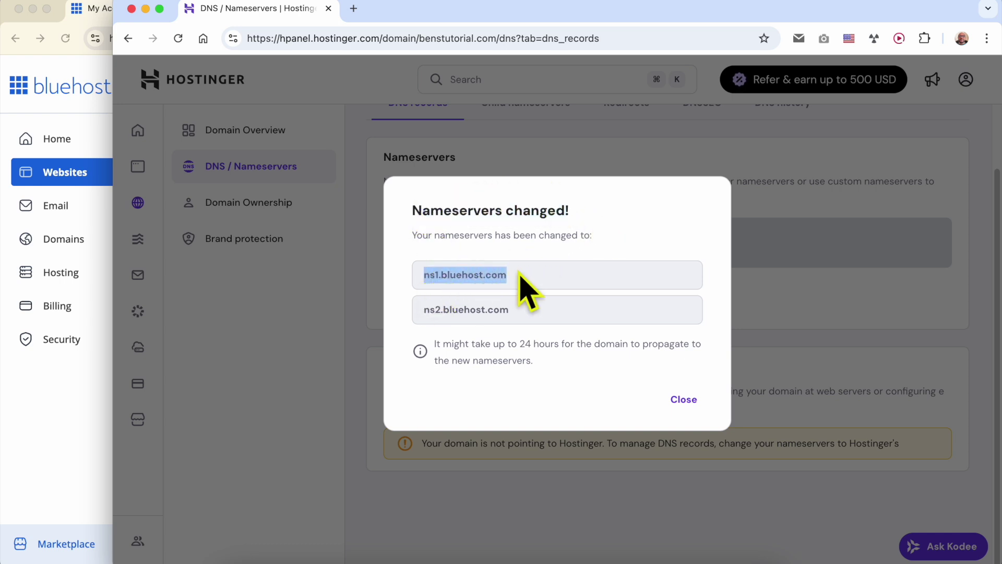
{"action": "left_click_drag", "start_coordinate": [430, 309], "coordinate": [496, 346]}
{"action": "left_click_drag", "start_coordinate": [434, 344], "coordinate": [570, 375]}
{"action": "left_click", "coordinate": [603, 367]}
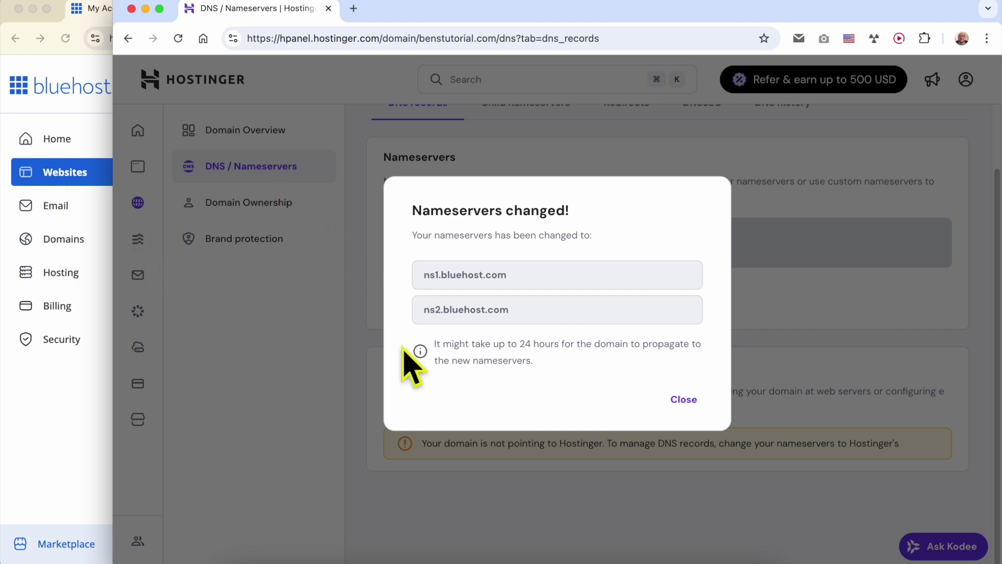
{"action": "left_click", "coordinate": [684, 401]}
{"action": "left_click", "coordinate": [60, 404]}
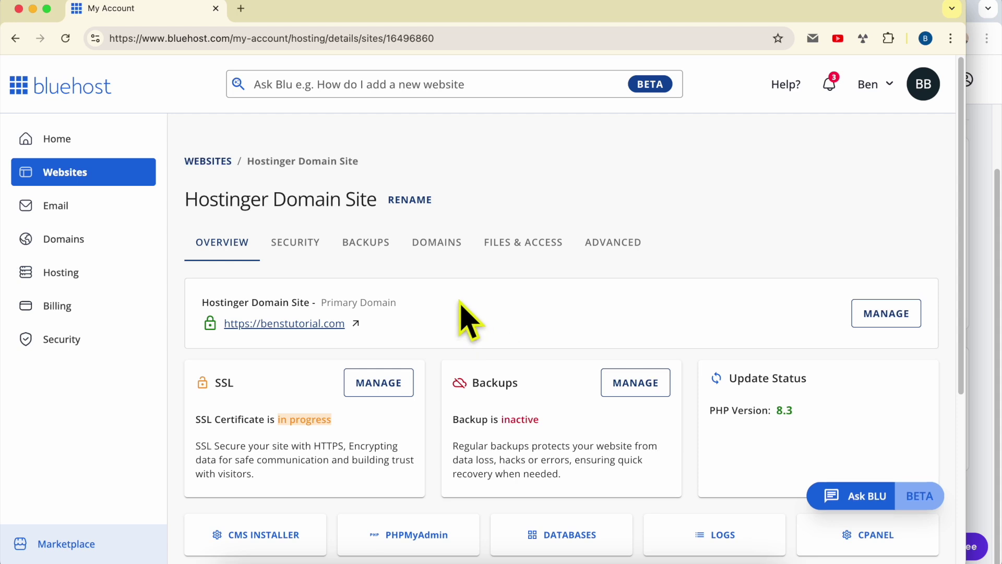
{"action": "left_click", "coordinate": [322, 325]}
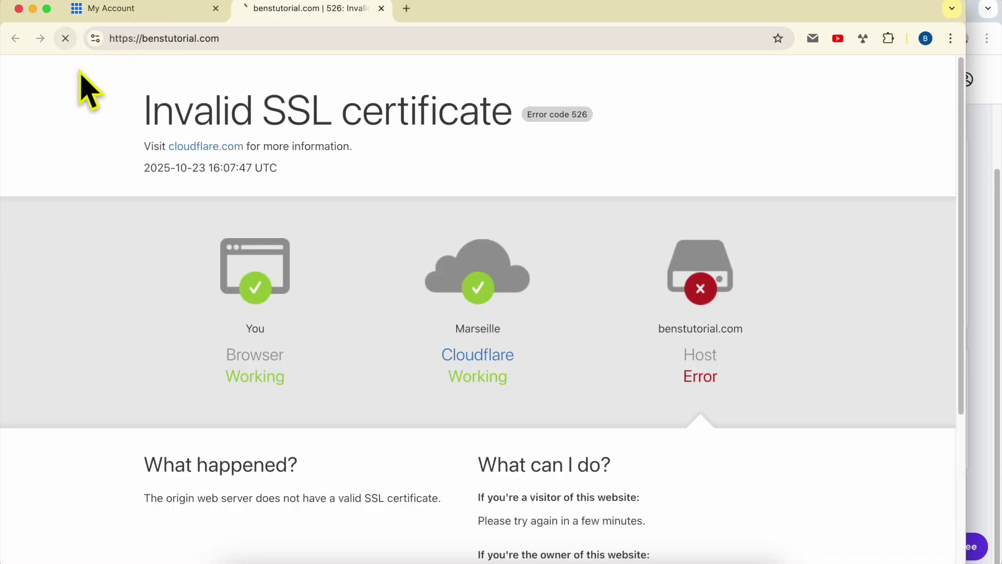
{"action": "left_click_drag", "start_coordinate": [139, 118], "coordinate": [511, 125]}
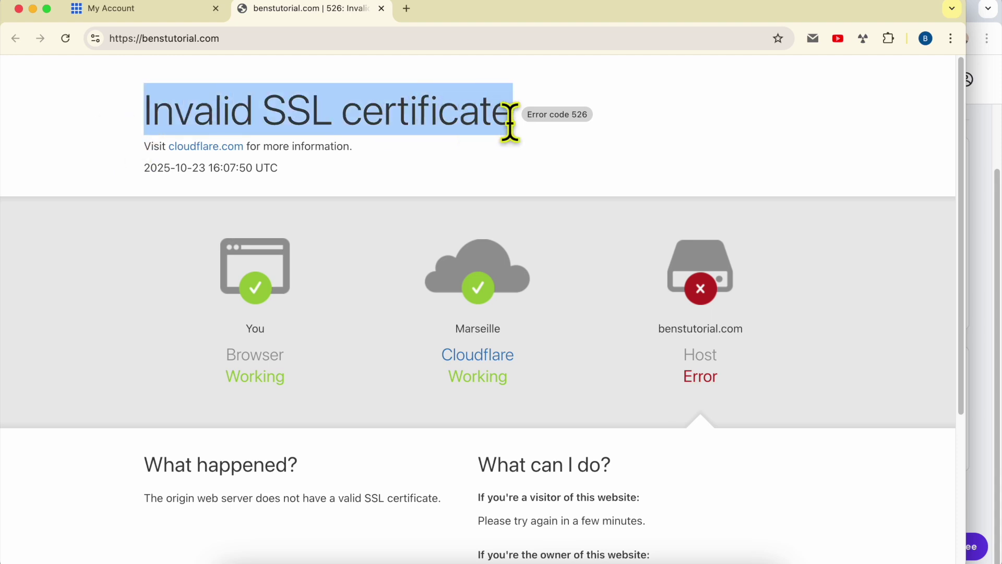
Try loading benstutorial.com over http and compare it with the site's SSL status in Bluehost
{"action": "left_click", "coordinate": [134, 40]}
{"action": "key", "text": "BackSpace"}
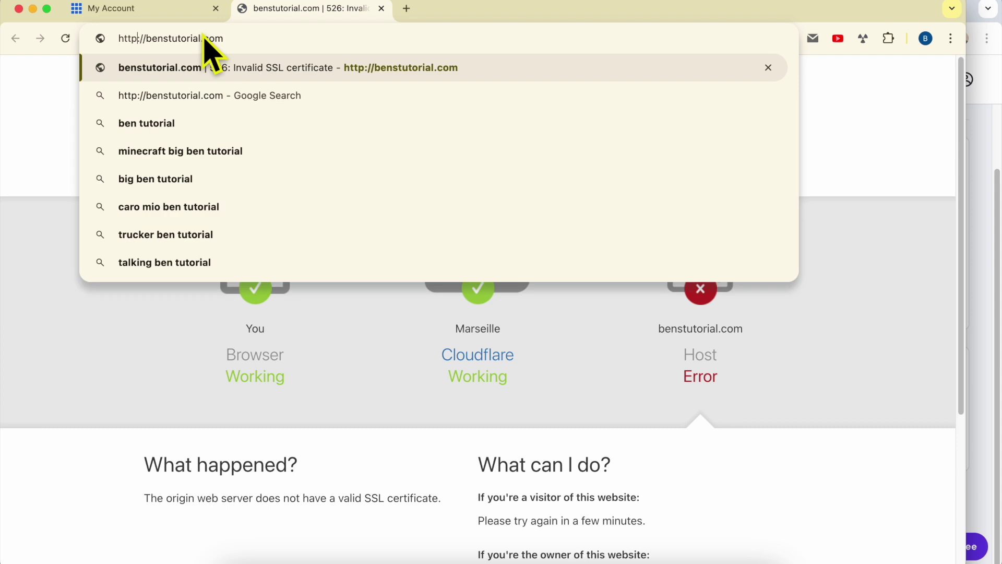
{"action": "key", "text": "Return"}
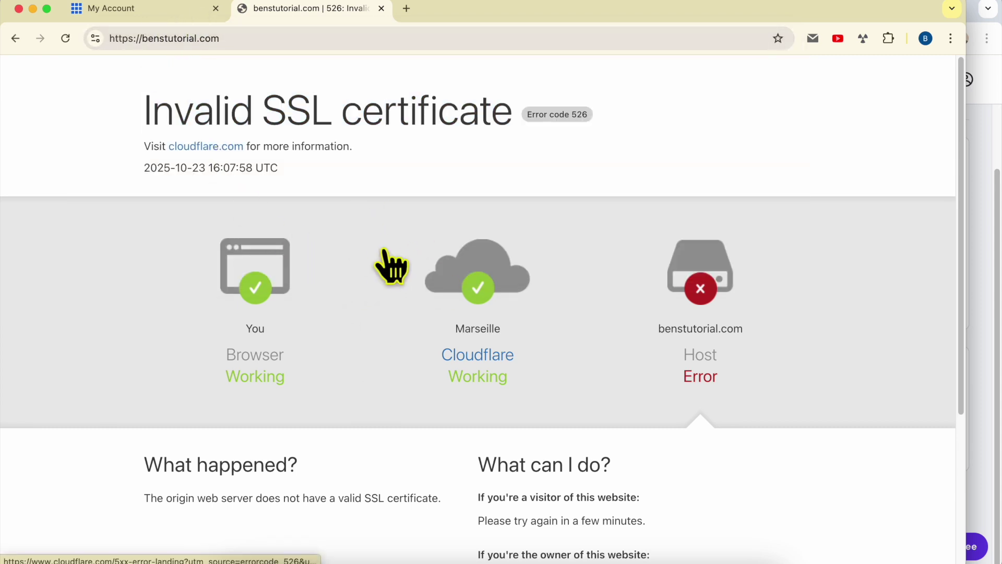
{"action": "left_click", "coordinate": [167, 11]}
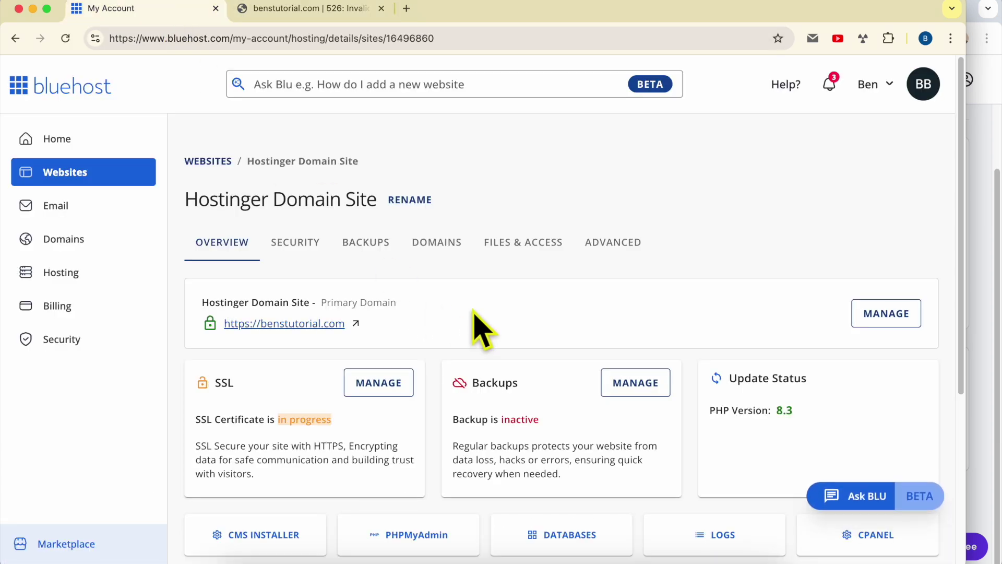
{"action": "left_click", "coordinate": [316, 14]}
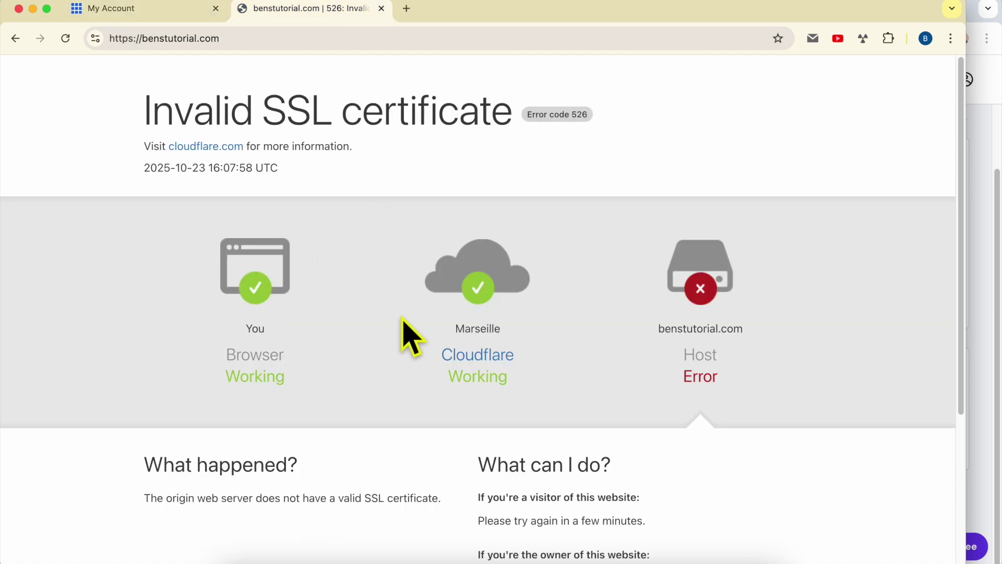
Open cPanel for the Starter Hosting plan from the Bluehost account and go to its SSL/TLS tool
{"action": "left_click", "coordinate": [133, 11]}
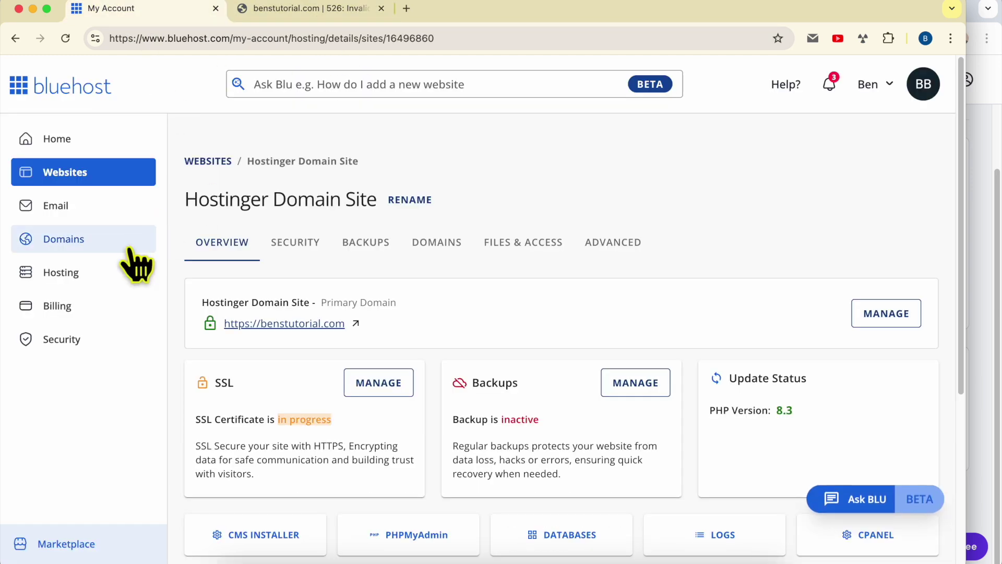
{"action": "left_click", "coordinate": [92, 281]}
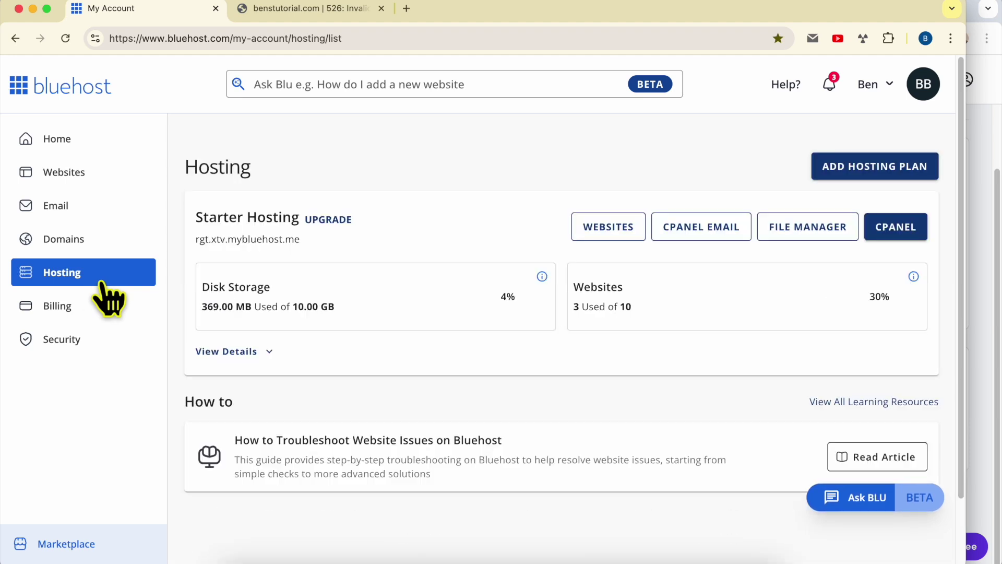
{"action": "left_click", "coordinate": [888, 229]}
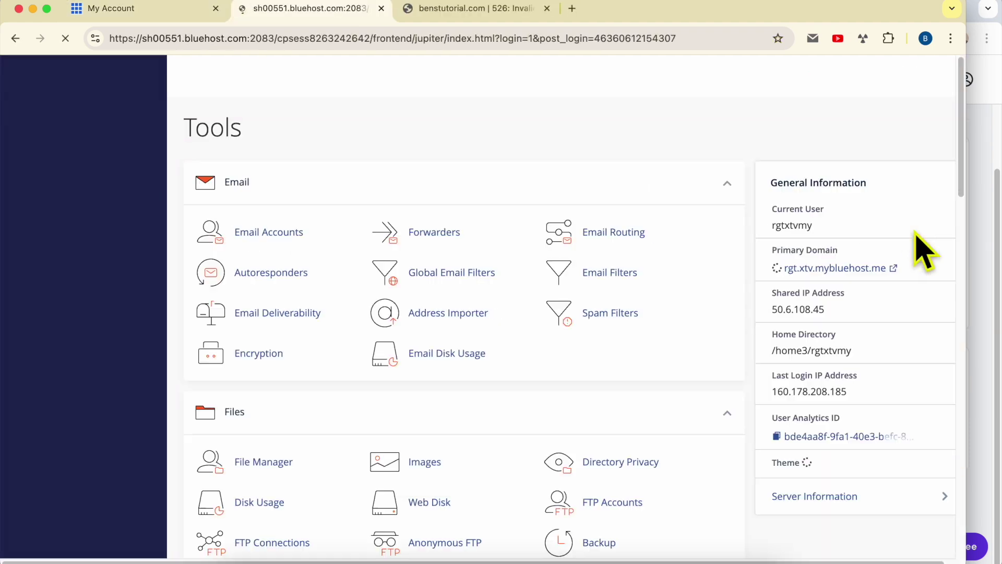
{"action": "scroll", "coordinate": [597, 285], "scroll_direction": "down", "scroll_amount": 15}
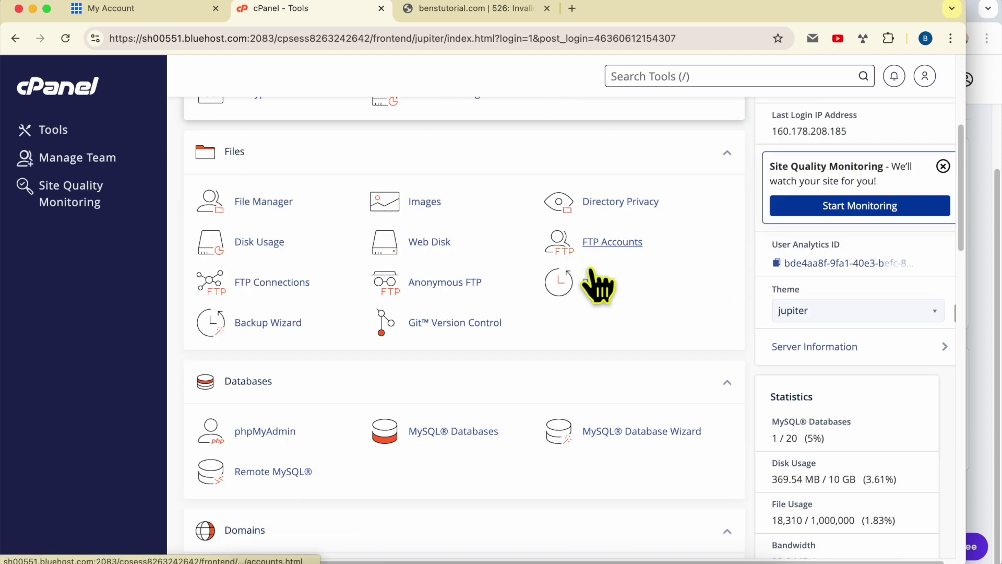
{"action": "scroll", "coordinate": [598, 284], "scroll_direction": "down", "scroll_amount": 5}
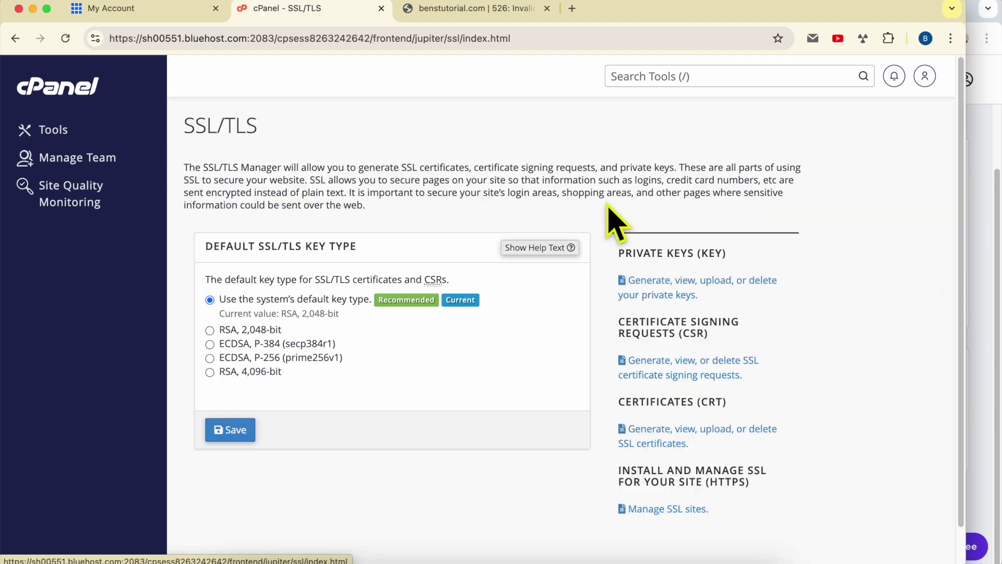
Go to Manage SSL sites, select benstutorial.com as the domain to install SSL on, and autofill its certificate data by domain
{"action": "triple_click", "coordinate": [643, 473]}
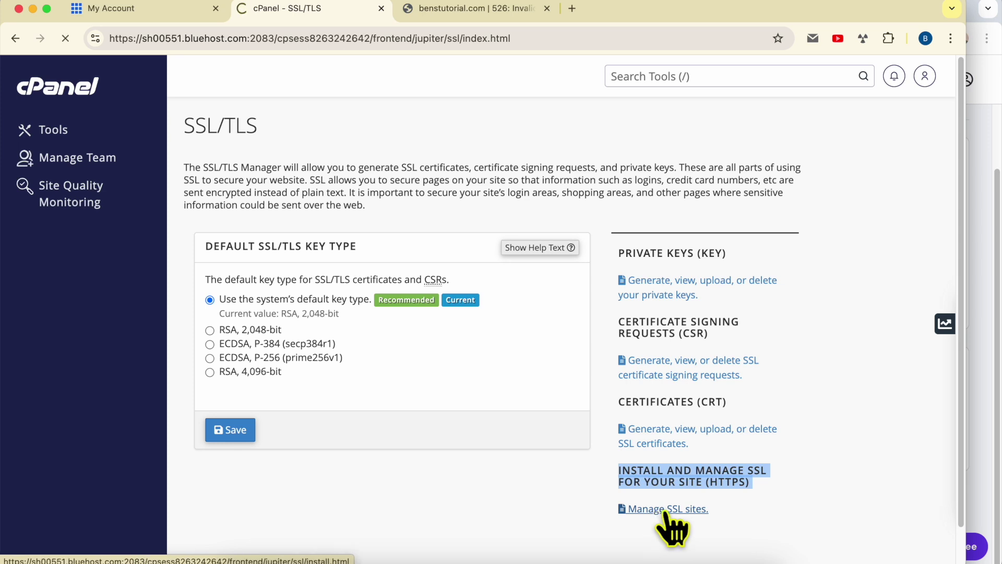
{"action": "scroll", "coordinate": [438, 416], "scroll_direction": "down", "scroll_amount": 8}
{"action": "scroll", "coordinate": [438, 416], "scroll_direction": "down", "scroll_amount": 6}
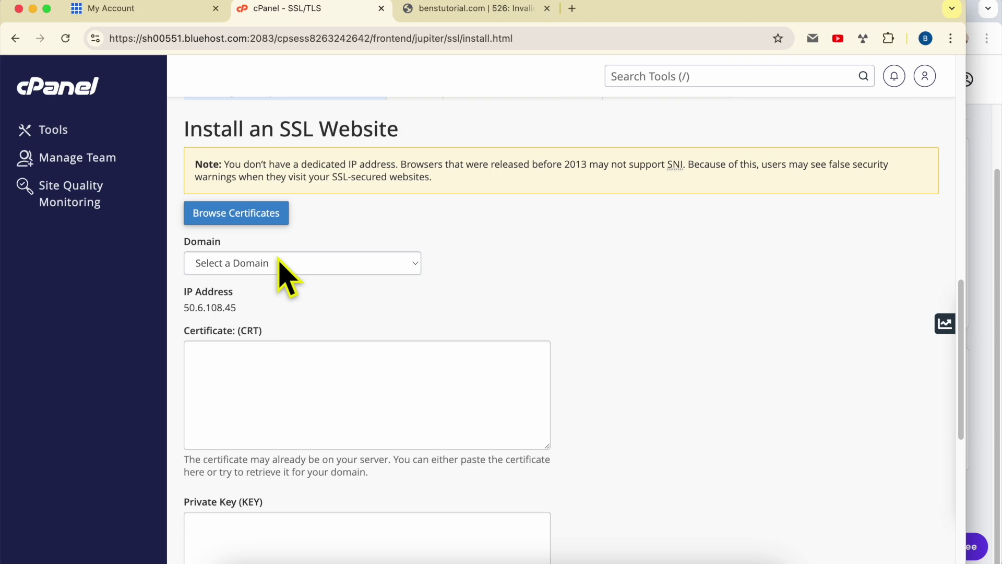
{"action": "left_click", "coordinate": [279, 261]}
{"action": "left_click", "coordinate": [248, 296]}
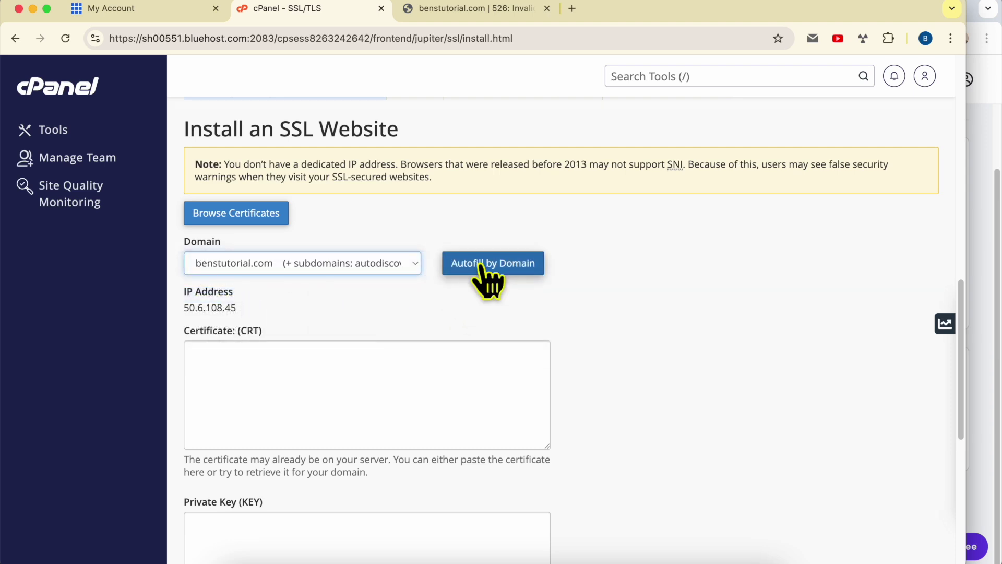
{"action": "left_click", "coordinate": [488, 265]}
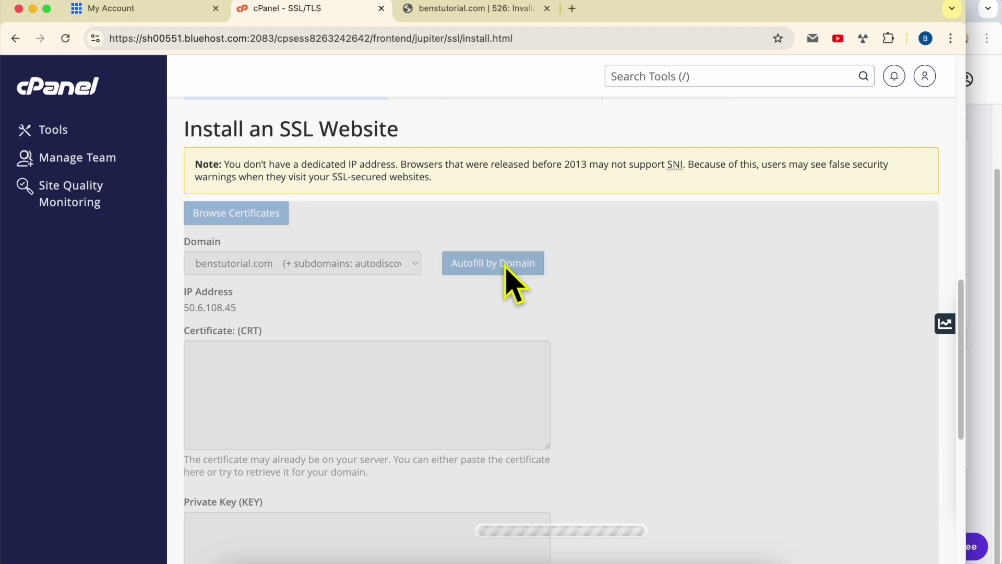
Install the autofilled SSL certificate for benstutorial.com
{"action": "scroll", "coordinate": [567, 320], "scroll_direction": "down", "scroll_amount": 3}
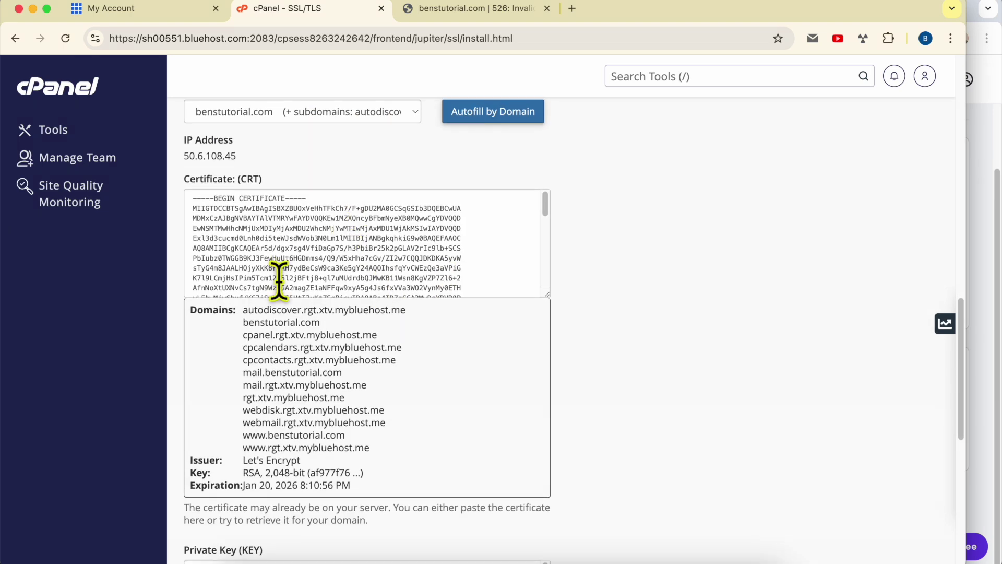
{"action": "scroll", "coordinate": [535, 339], "scroll_direction": "down", "scroll_amount": 1}
{"action": "scroll", "coordinate": [577, 317], "scroll_direction": "down", "scroll_amount": 8}
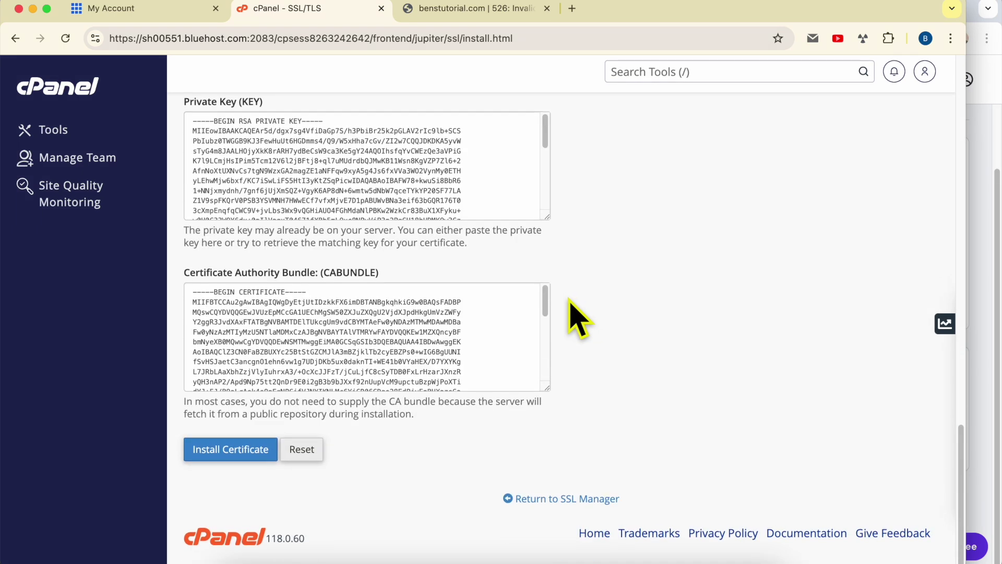
{"action": "left_click", "coordinate": [232, 454]}
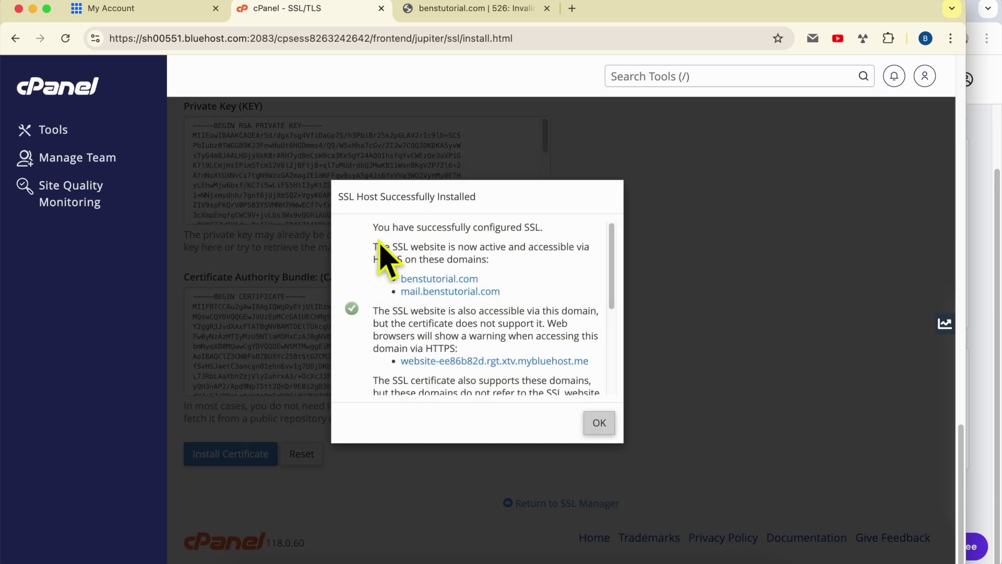
Read the SSL installation confirmation, view benstutorial.com through its link, and return to the confirmation
{"action": "left_click_drag", "start_coordinate": [376, 227], "coordinate": [566, 246]}
{"action": "left_click_drag", "start_coordinate": [376, 246], "coordinate": [586, 264]}
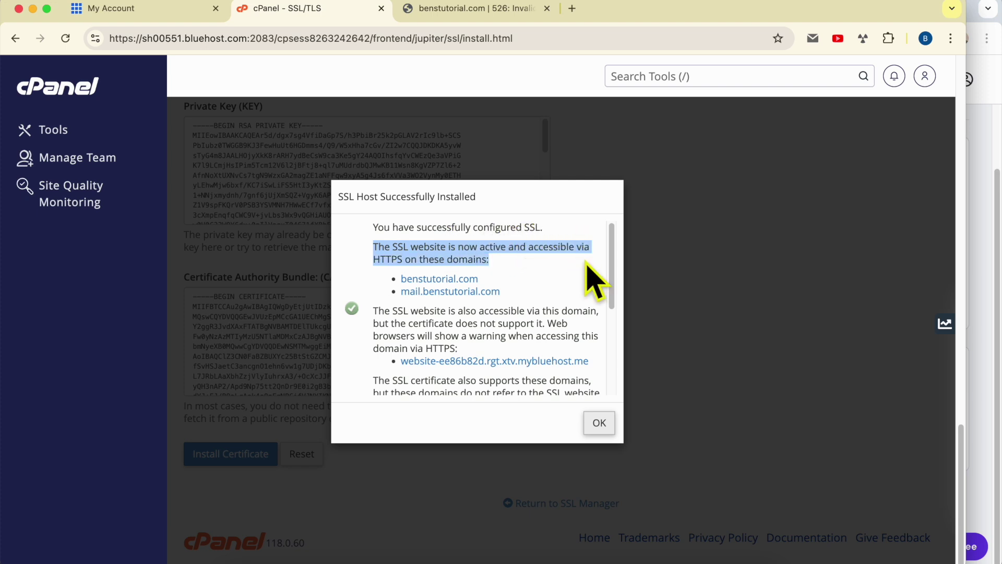
{"action": "left_click", "coordinate": [458, 280]}
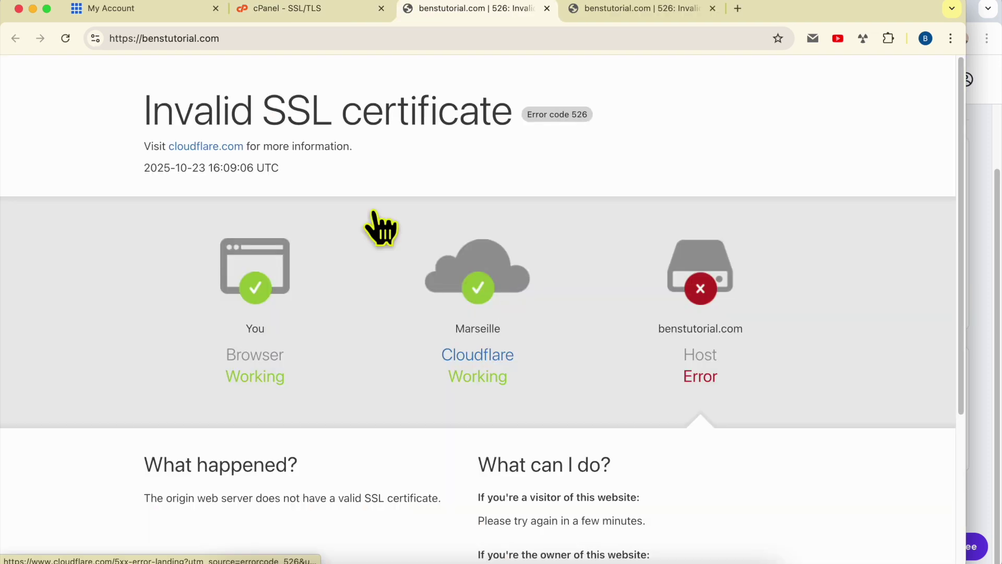
{"action": "left_click", "coordinate": [288, 11]}
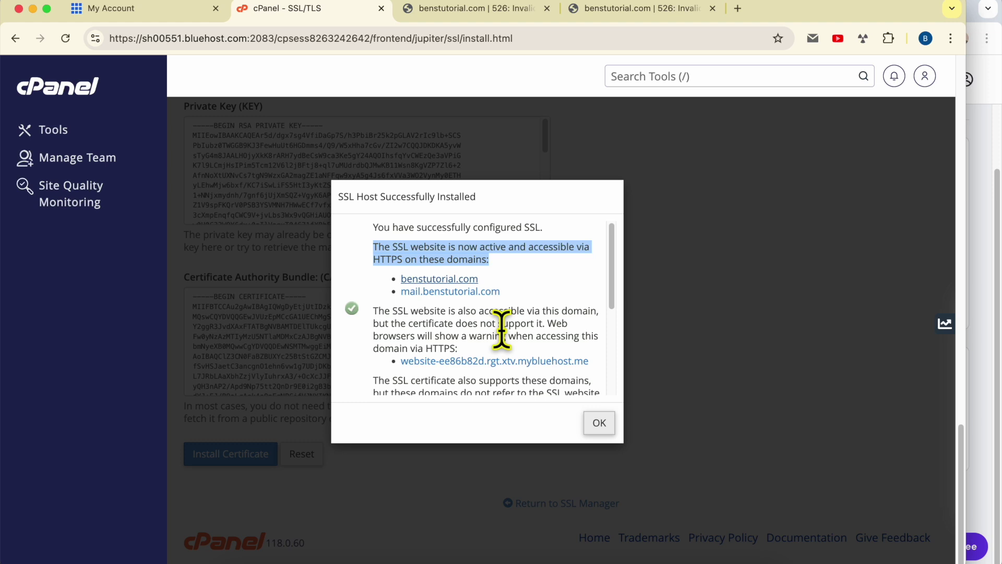
Check the domain's nameservers in Hostinger and go back through Bluehost to the cPanel SSL installation confirmation
{"action": "left_click", "coordinate": [157, 10]}
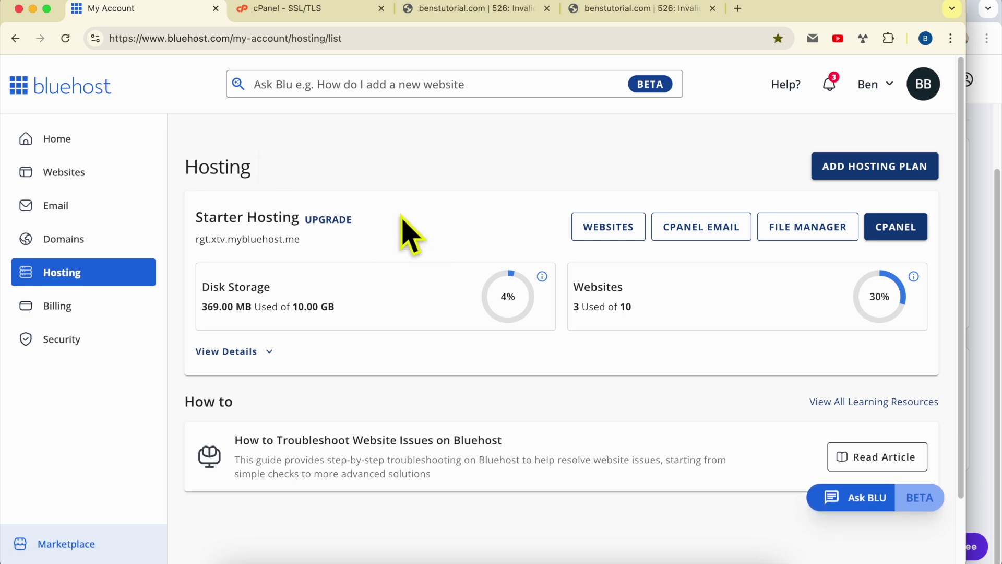
{"action": "left_click", "coordinate": [976, 248]}
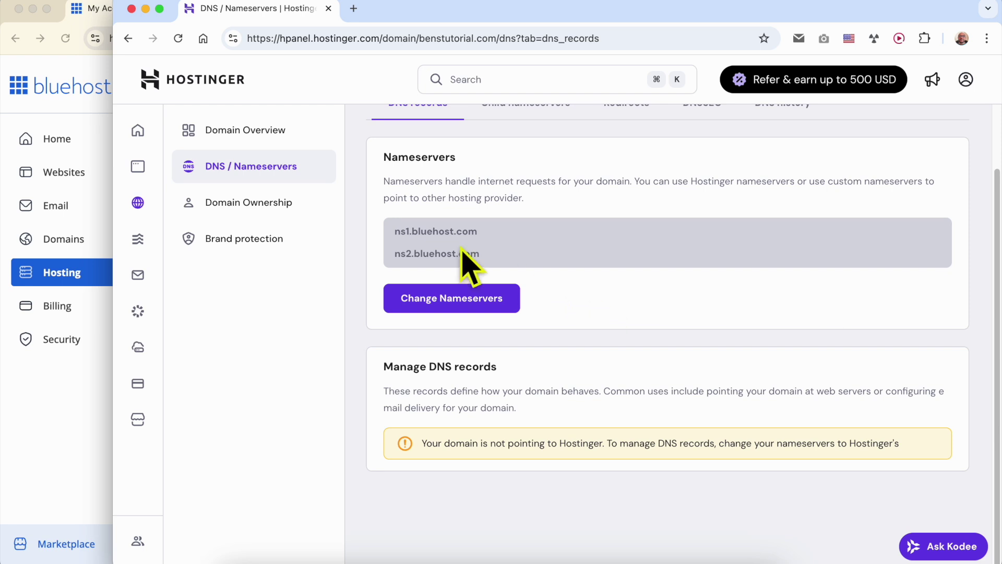
{"action": "left_click", "coordinate": [27, 417]}
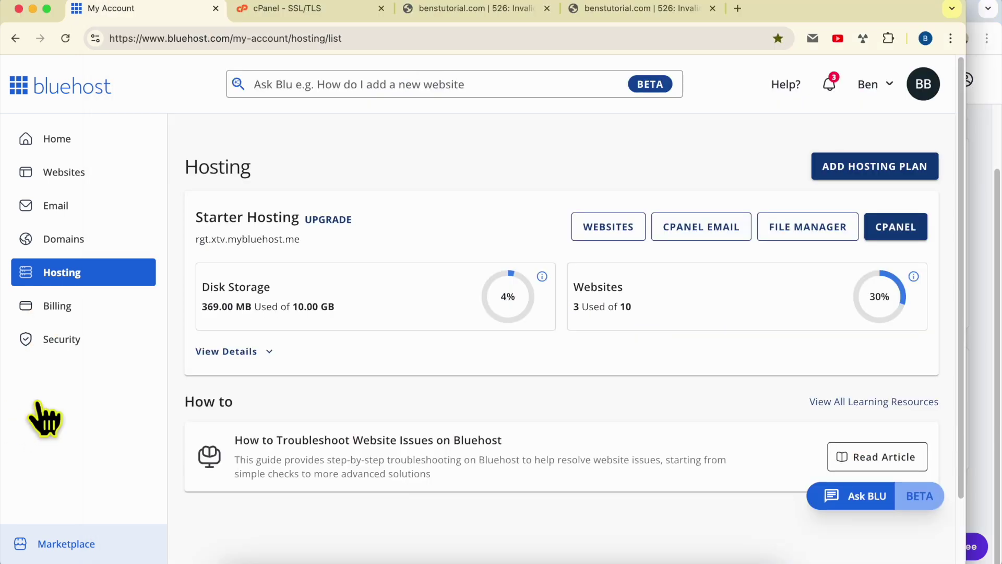
{"action": "left_click", "coordinate": [318, 13]}
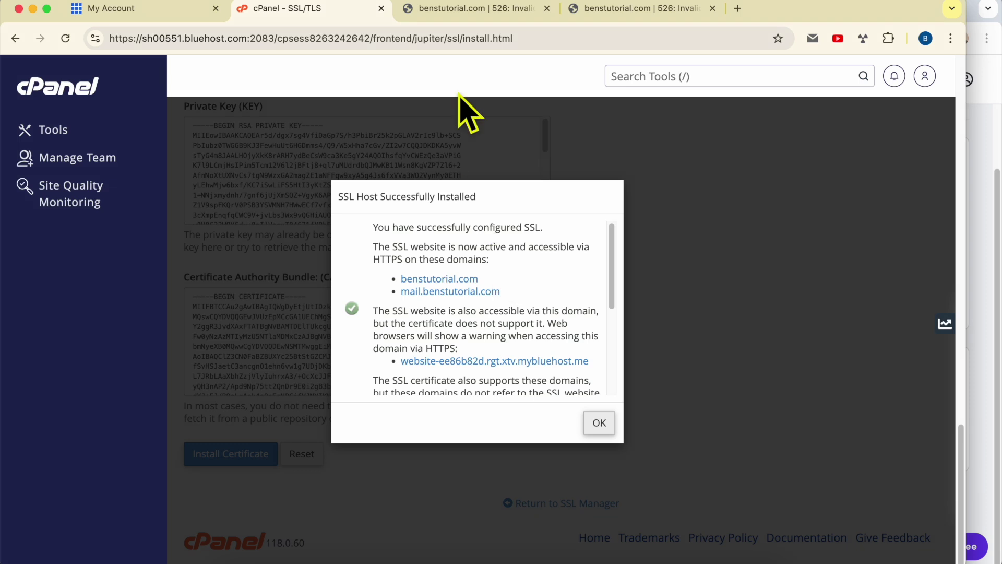
Reload the open benstutorial.com pages and examine what the site returns
{"action": "left_click", "coordinate": [460, 14]}
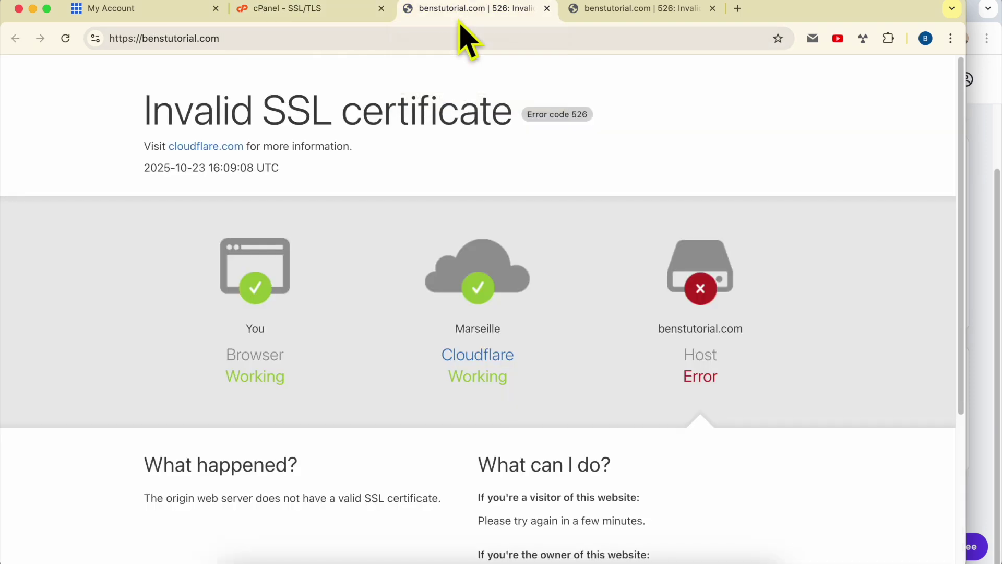
{"action": "left_click", "coordinate": [66, 39]}
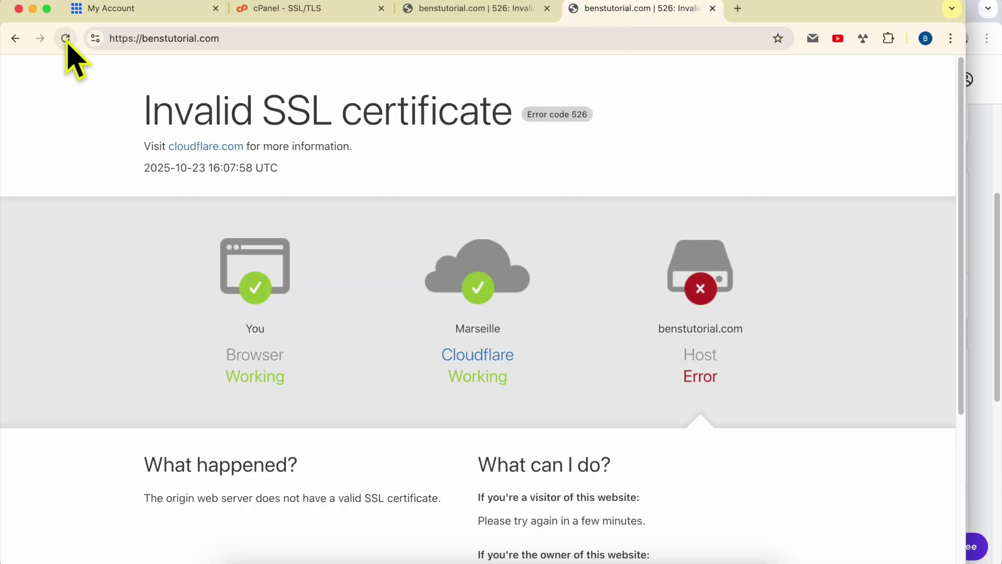
{"action": "left_click", "coordinate": [65, 38]}
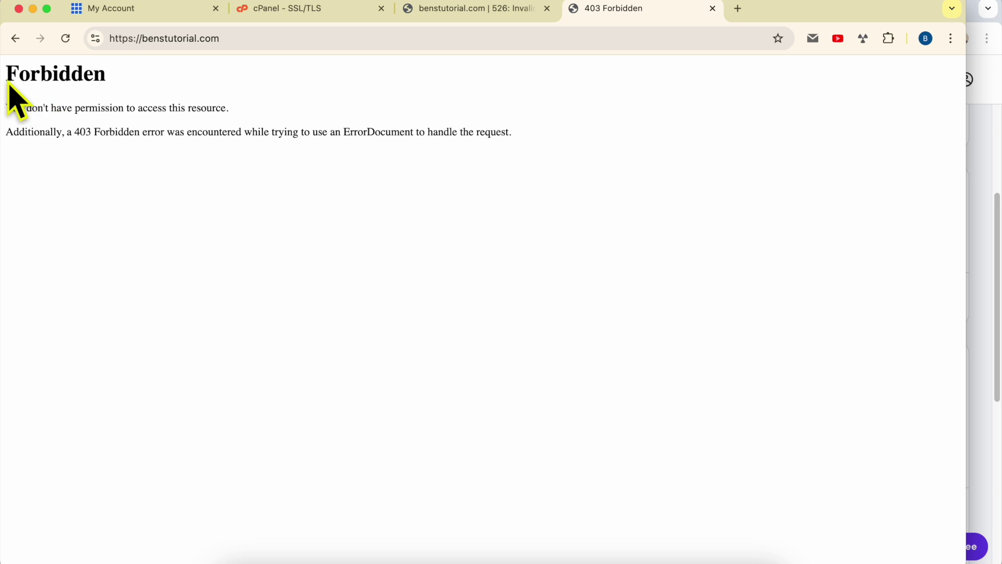
{"action": "left_click_drag", "start_coordinate": [7, 84], "coordinate": [541, 134]}
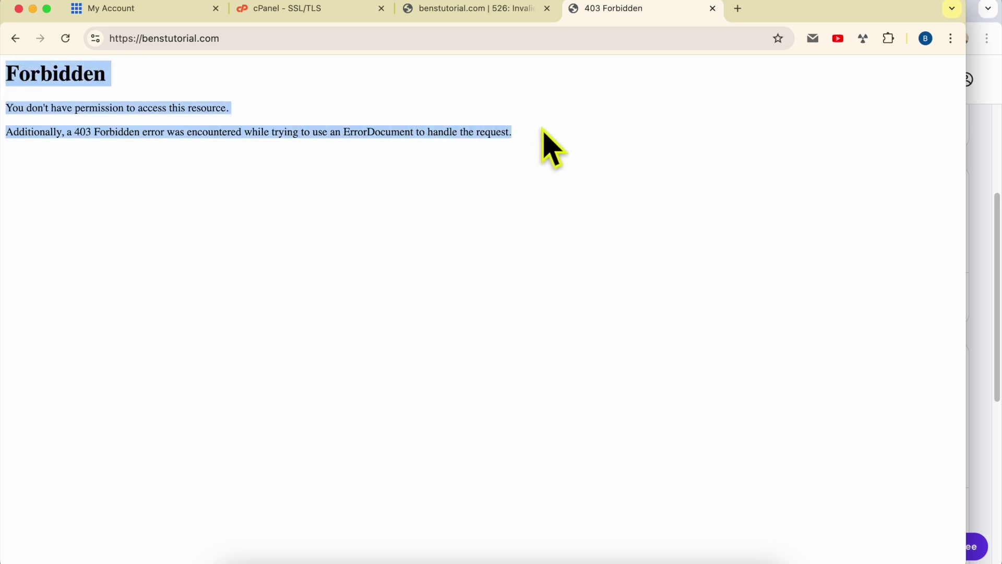
{"action": "left_click", "coordinate": [543, 132]}
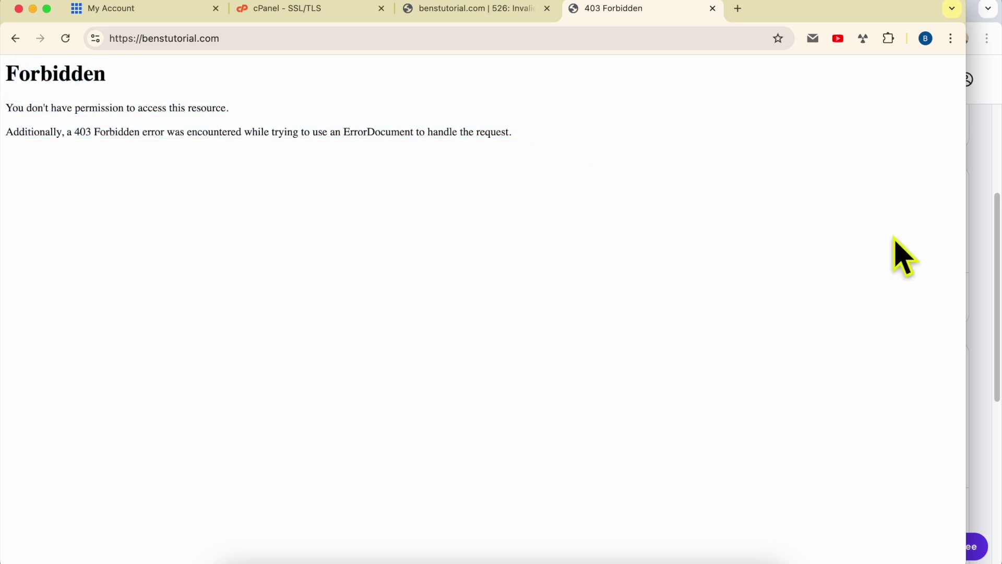
Open the Websites list in the Bluehost account and examine the URL of the Welcome WordPress site
{"action": "left_click", "coordinate": [162, 11]}
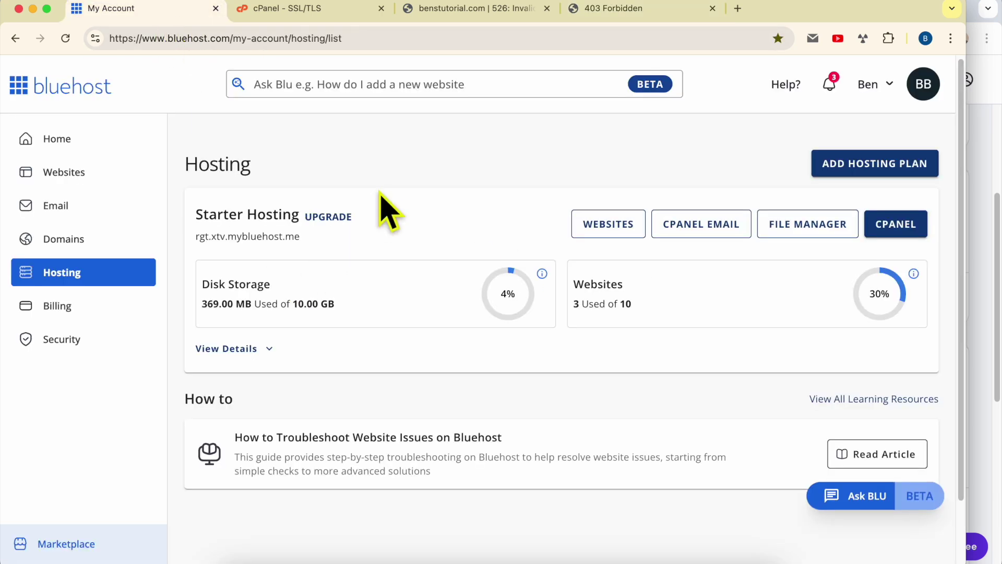
{"action": "left_click", "coordinate": [118, 175]}
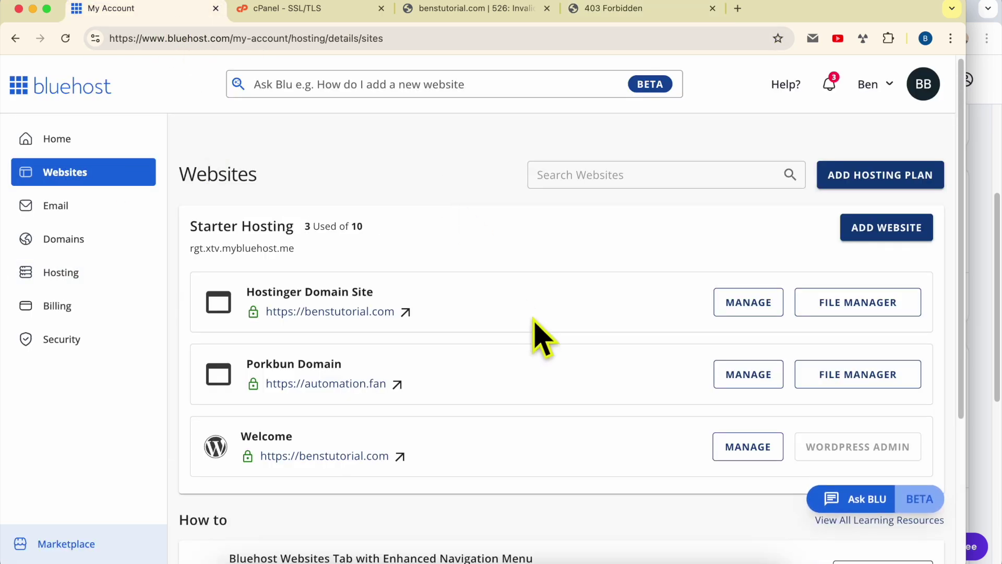
{"action": "triple_click", "coordinate": [467, 452]}
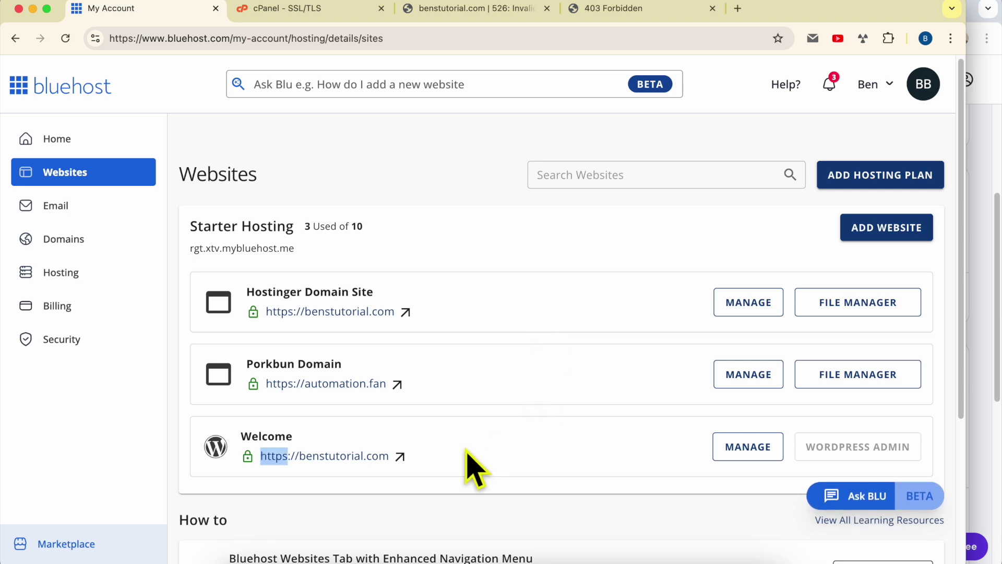
{"action": "left_click", "coordinate": [473, 443]}
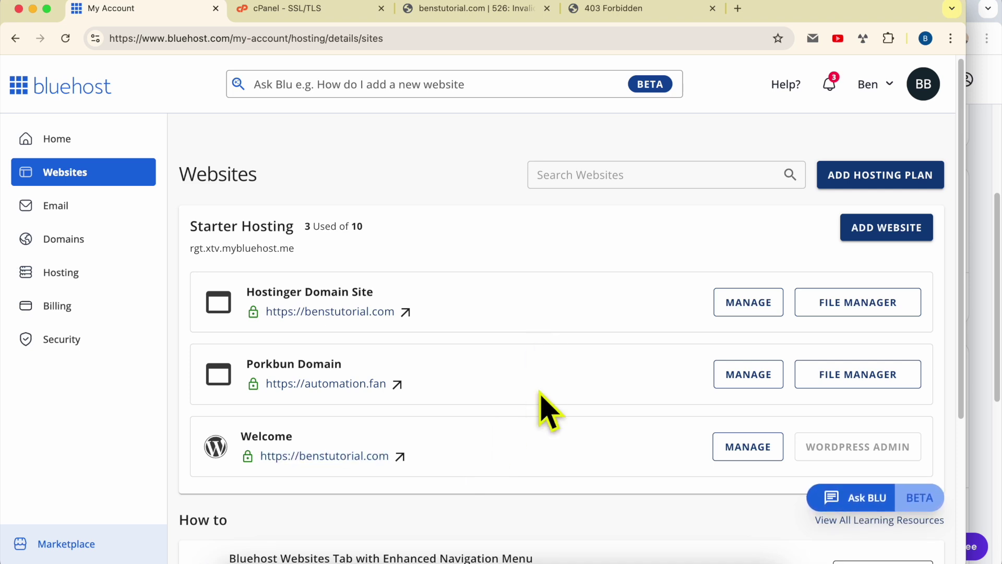